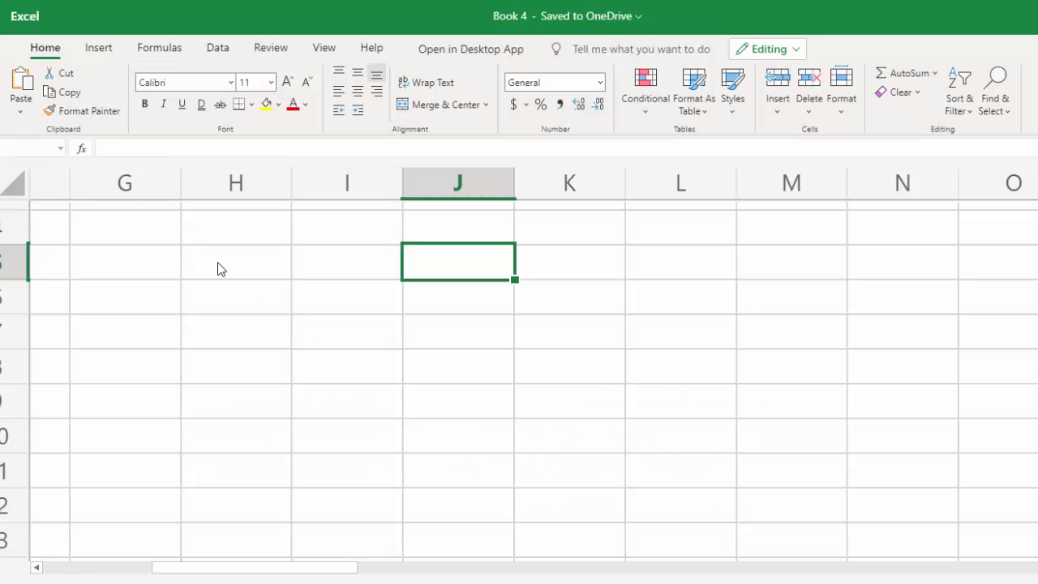
- Enter the formula =SEQUENCE(10) in cell H4 to generate ten rows of consecutive numbers
{"action": "left_click", "coordinate": [195, 231]}
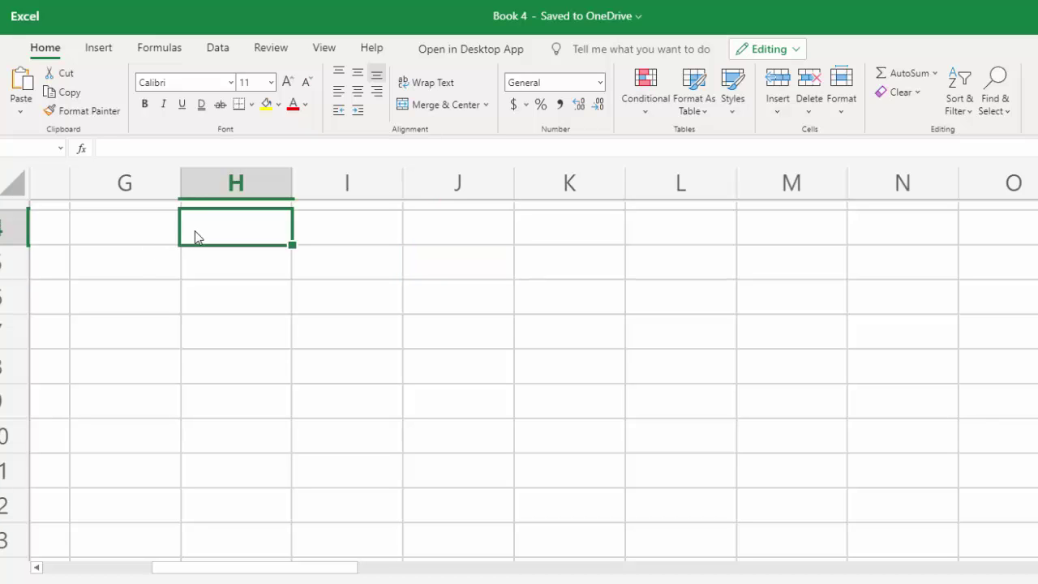
{"action": "type", "text": "=seq"}
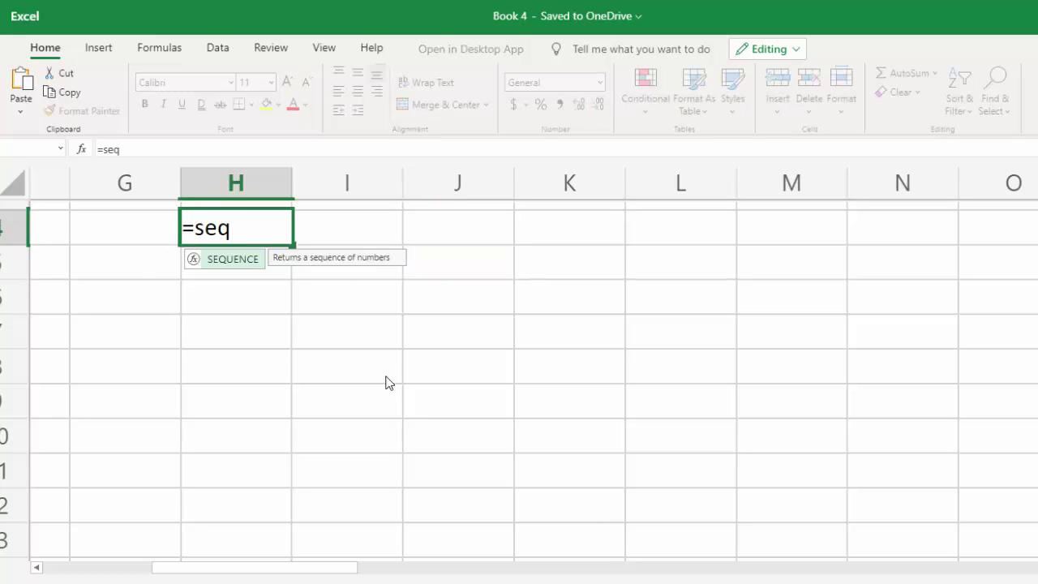
{"action": "double_click", "coordinate": [244, 265]}
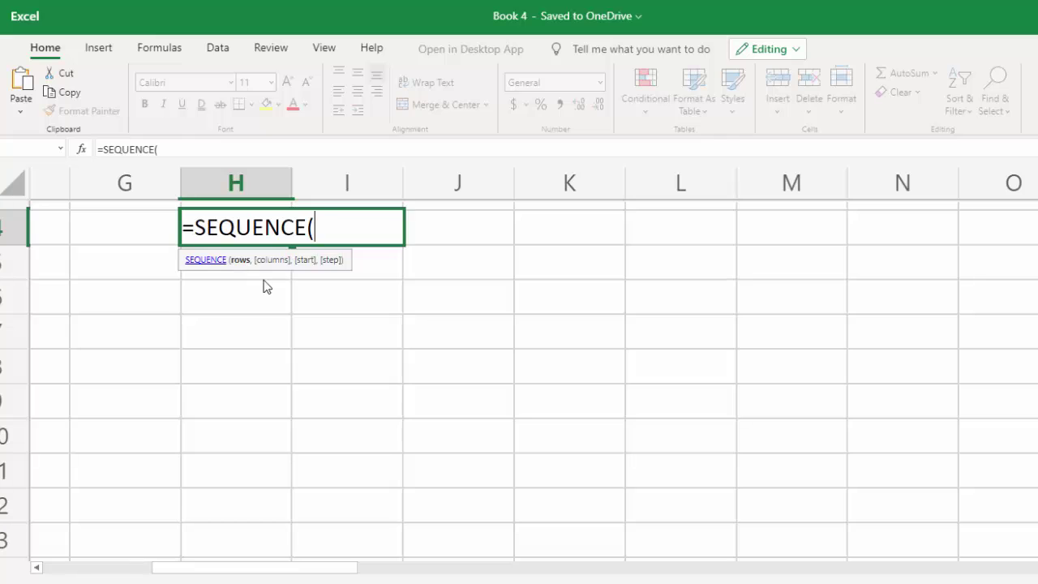
{"action": "type", "text": "10"}
{"action": "type", "text": ")"}
{"action": "key", "text": "Return"}
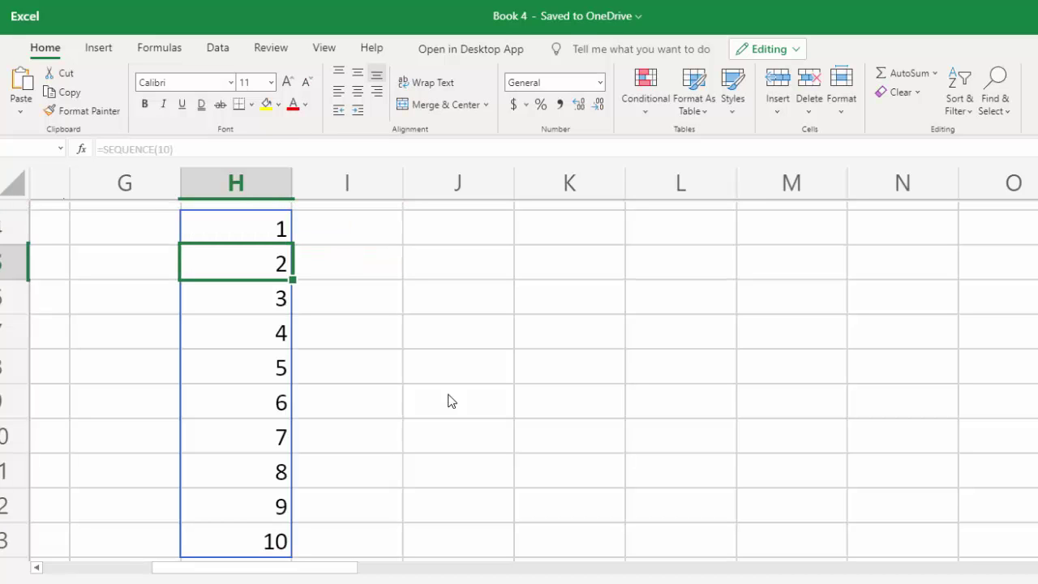
- Change the rows argument of the SEQUENCE formula in H4 to 20 and check the extended list
{"action": "left_click", "coordinate": [244, 230]}
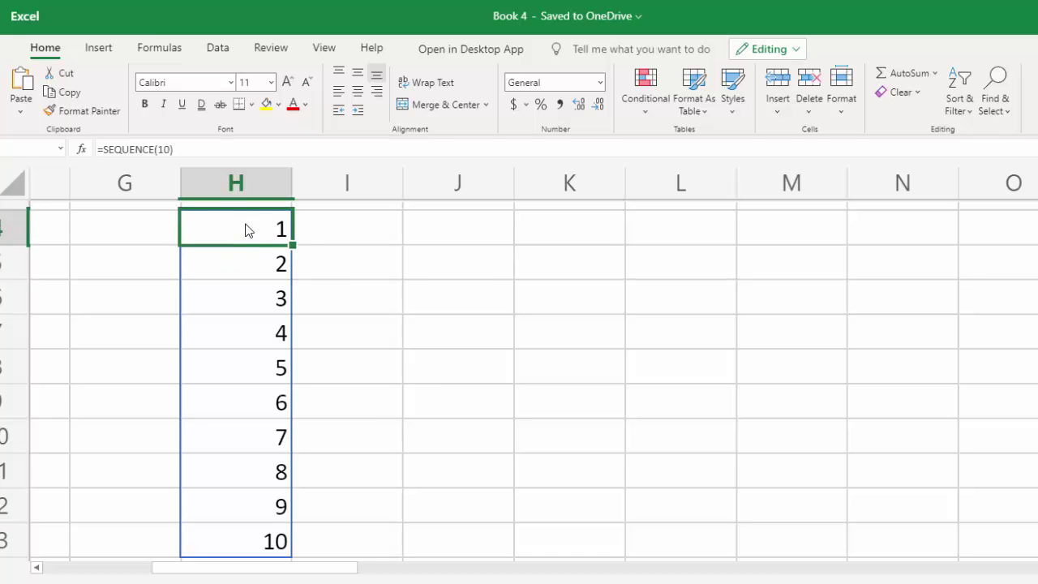
{"action": "double_click", "coordinate": [247, 230]}
{"action": "left_click", "coordinate": [340, 227]}
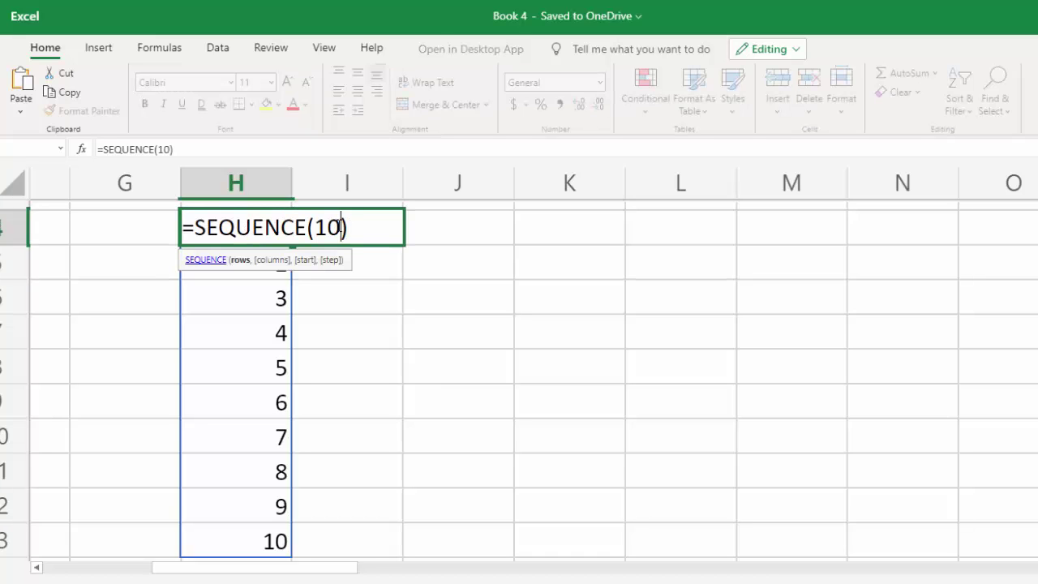
{"action": "key", "text": "BackSpace"}
{"action": "key", "text": "BackSpace"}
{"action": "type", "text": "20"}
{"action": "key", "text": "Return"}
{"action": "scroll", "coordinate": [519, 380], "scroll_direction": "down", "scroll_amount": 2}
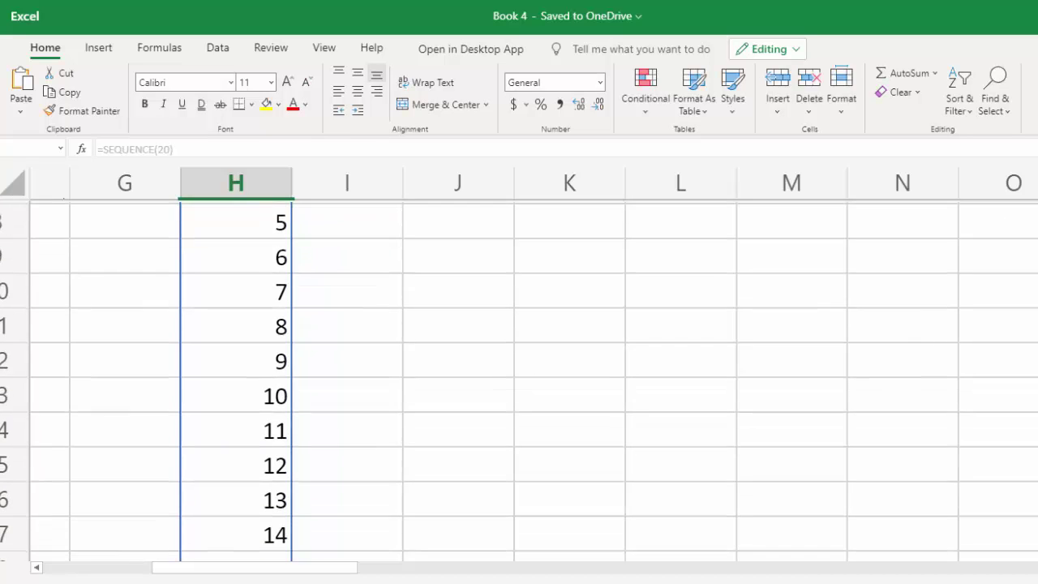
{"action": "scroll", "coordinate": [519, 379], "scroll_direction": "up", "scroll_amount": 3}
{"action": "scroll", "coordinate": [519, 380], "scroll_direction": "up", "scroll_amount": 2}
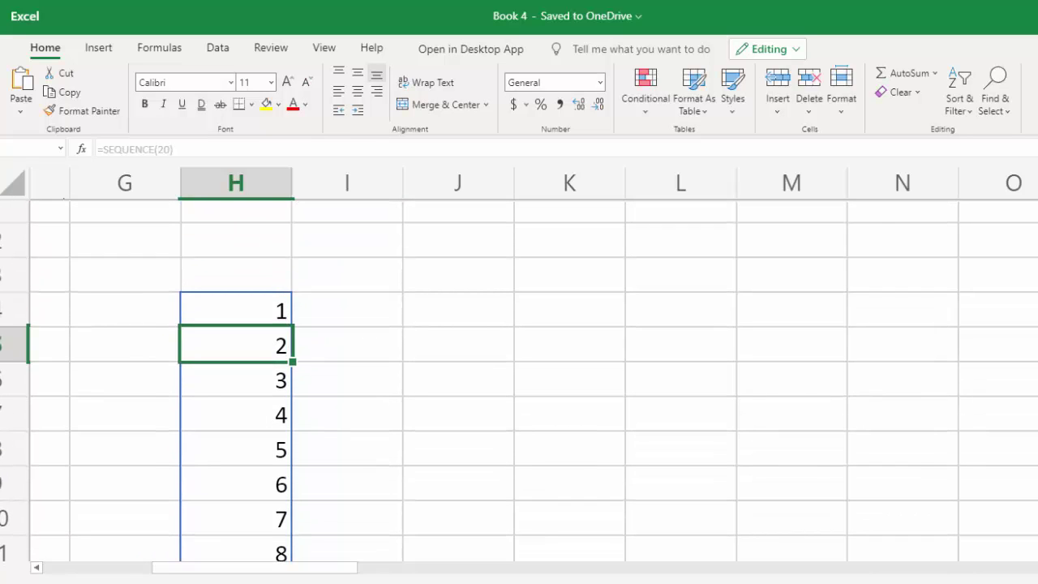
- Enter =SEQUENCE(10,10) in cell J1 to generate a grid of ten rows by ten columns
{"action": "key", "text": "Right"}
{"action": "key", "text": "ctrl+Up"}
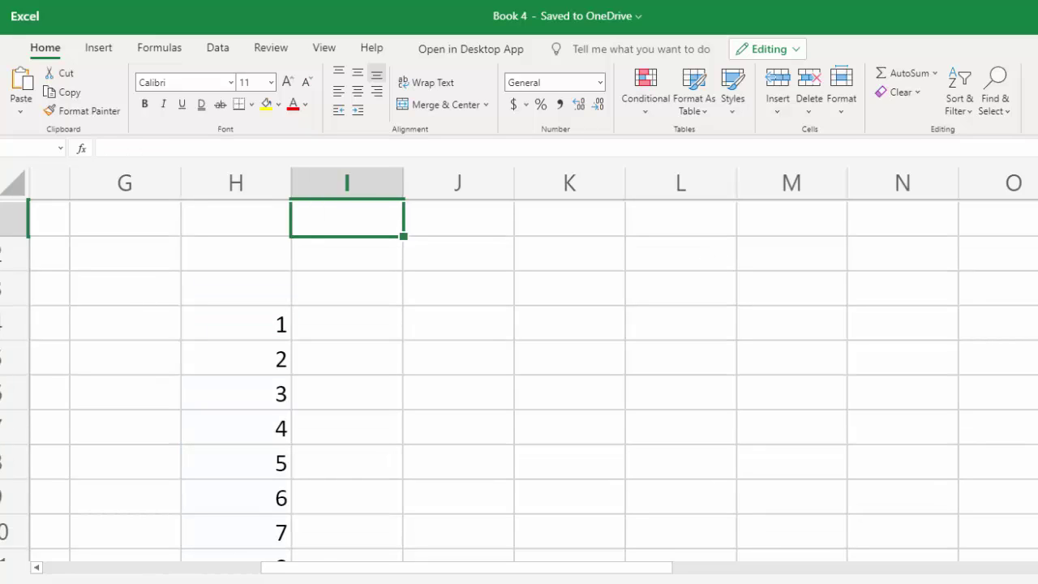
{"action": "left_click", "coordinate": [454, 218]}
{"action": "type", "text": "=SEQUENCE(1"}
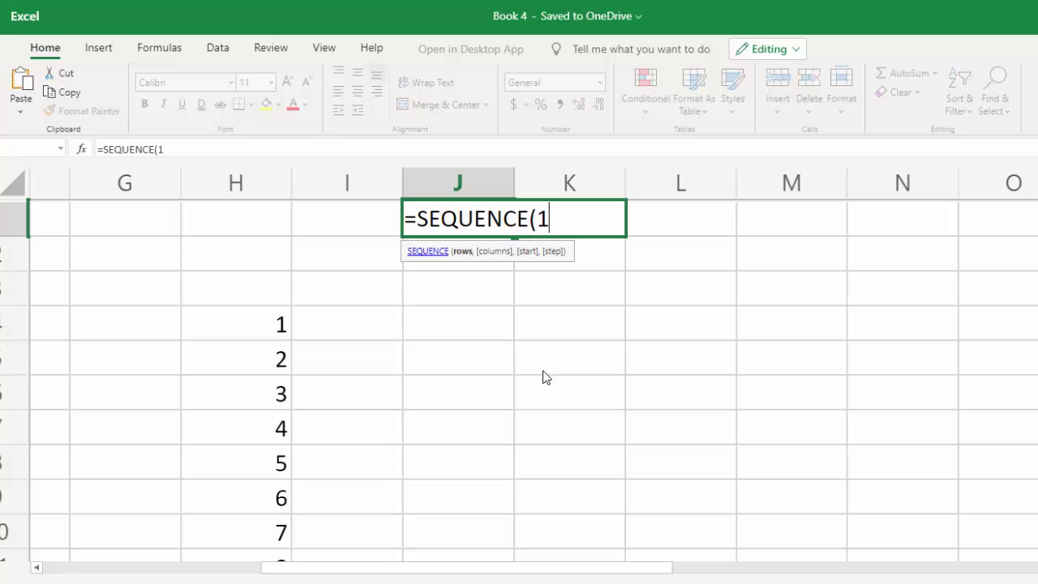
{"action": "type", "text": "0,1"}
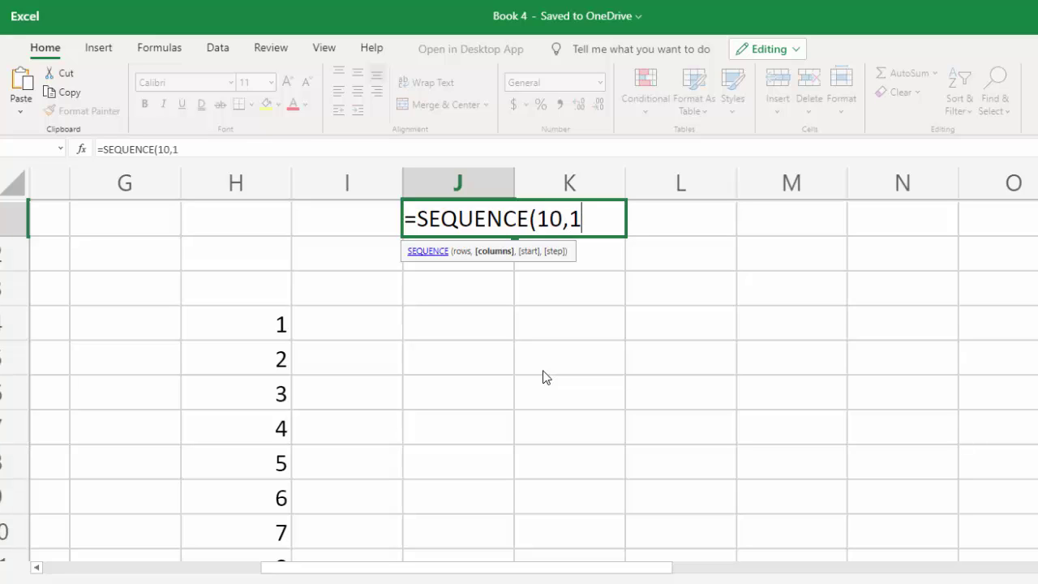
{"action": "type", "text": "0)"}
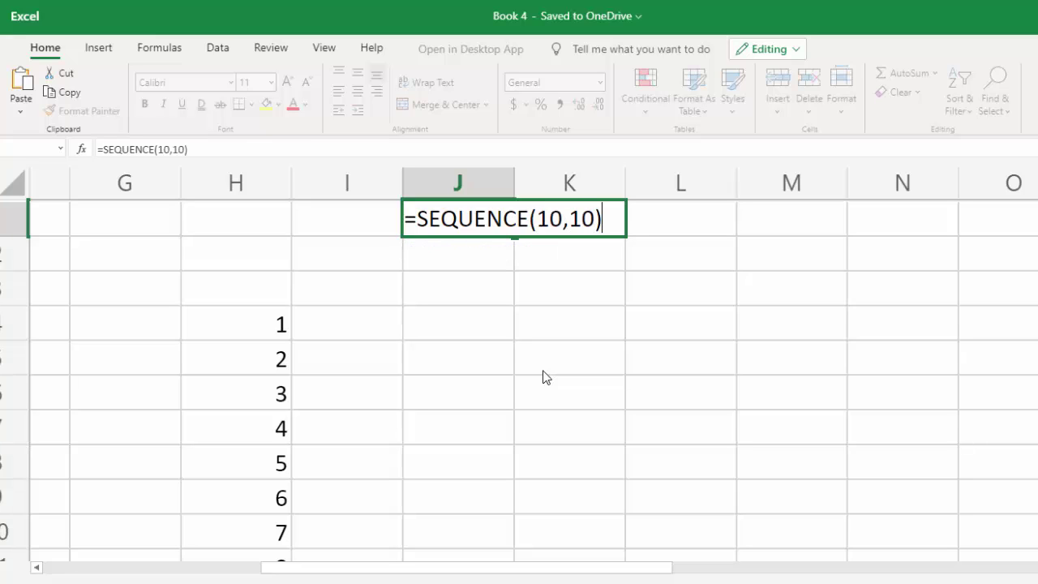
{"action": "key", "text": "Return"}
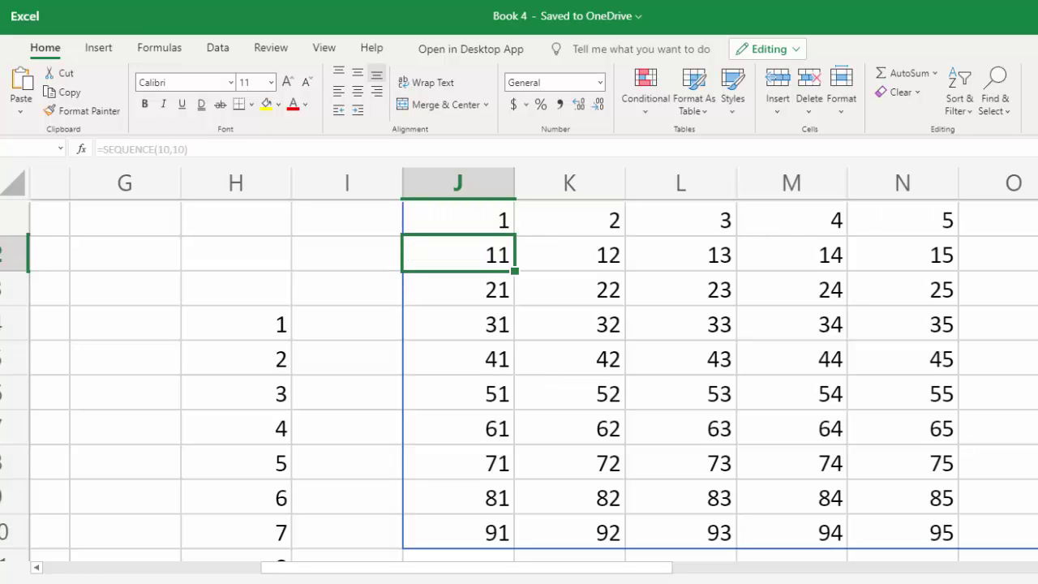
- Review the number grid and re-enter the columns argument of the J1 SEQUENCE formula as 10
{"action": "scroll", "coordinate": [545, 370], "scroll_direction": "right", "scroll_amount": 3}
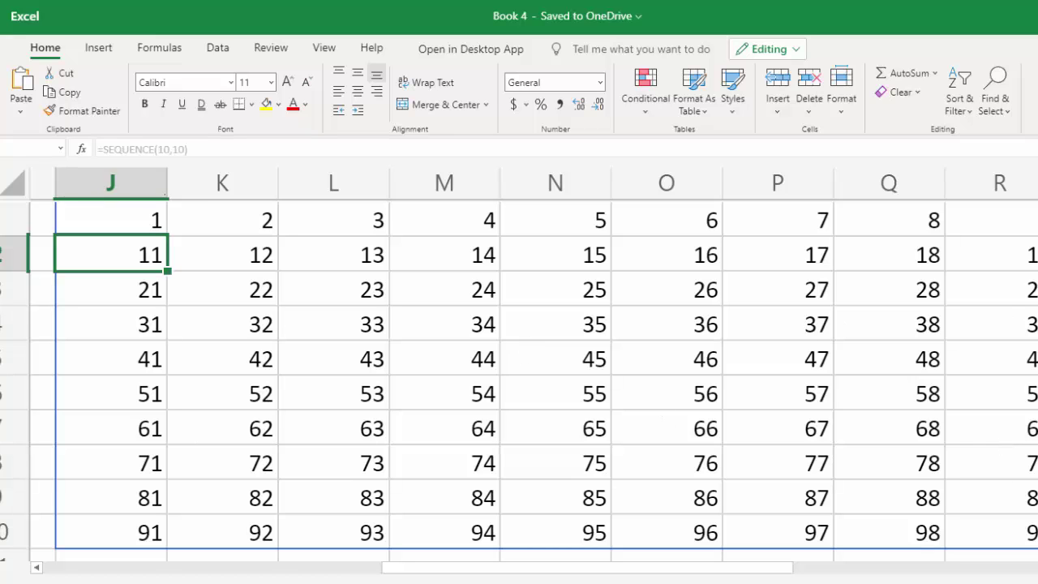
{"action": "left_click", "coordinate": [493, 213]}
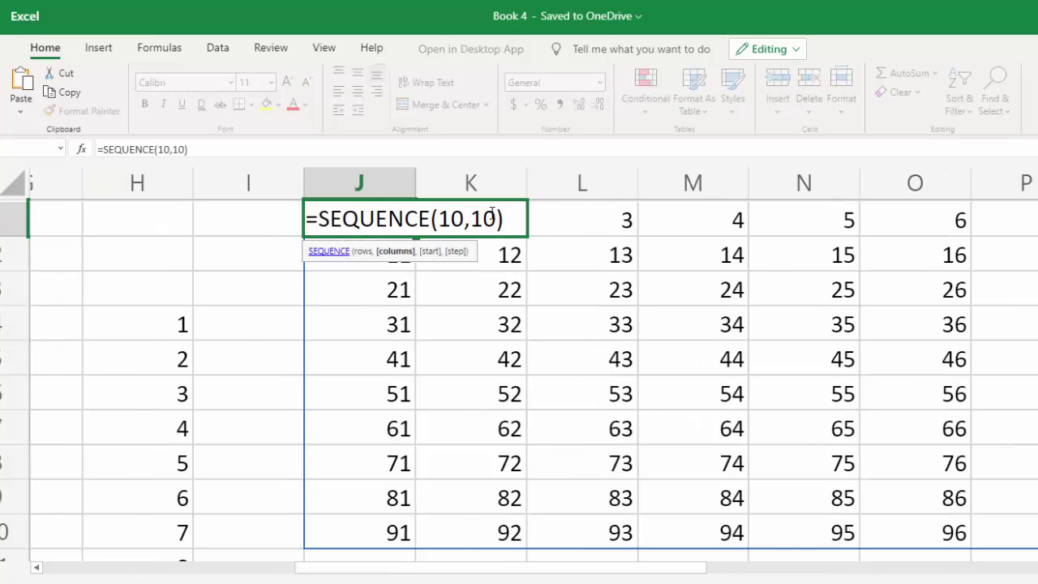
{"action": "key", "text": "BackSpace"}
{"action": "type", "text": "0"}
{"action": "key", "text": "Return"}
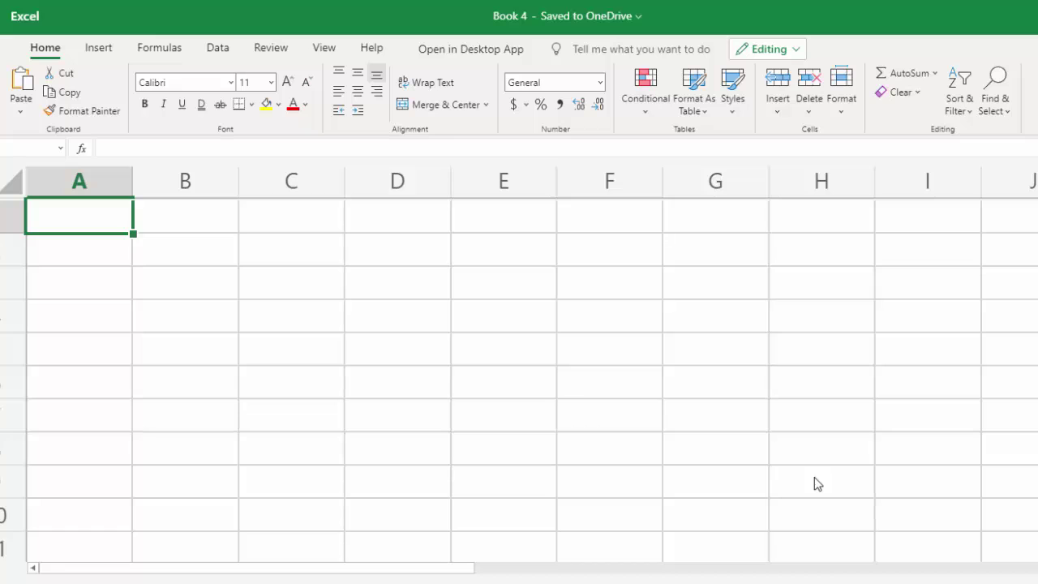
- Enter =SEQUENCE(10)-1 in cell A1 of the blank sheet to list ten numbers starting from 0
{"action": "type", "text": "="}
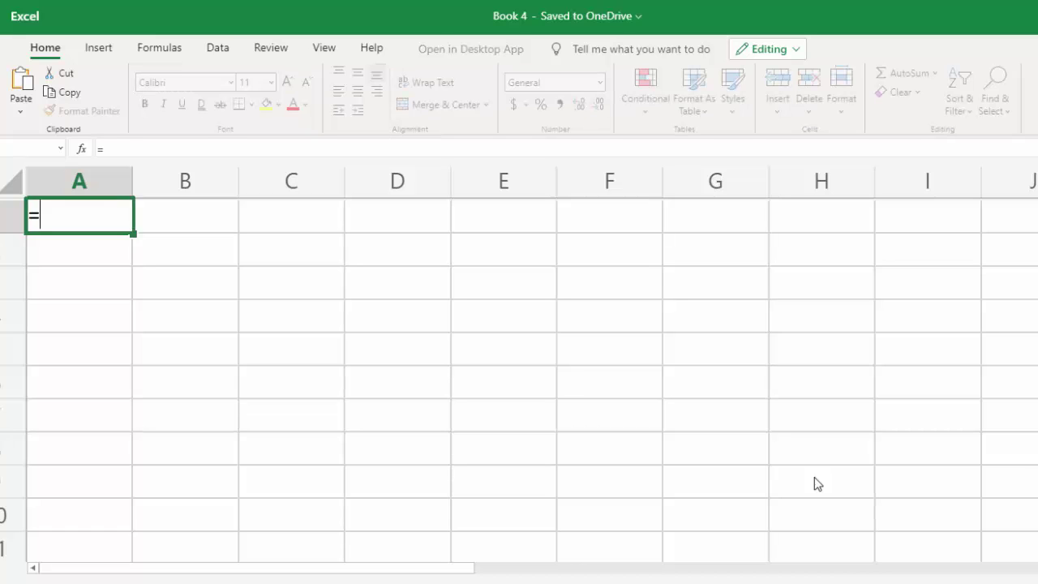
{"action": "type", "text": "seq"}
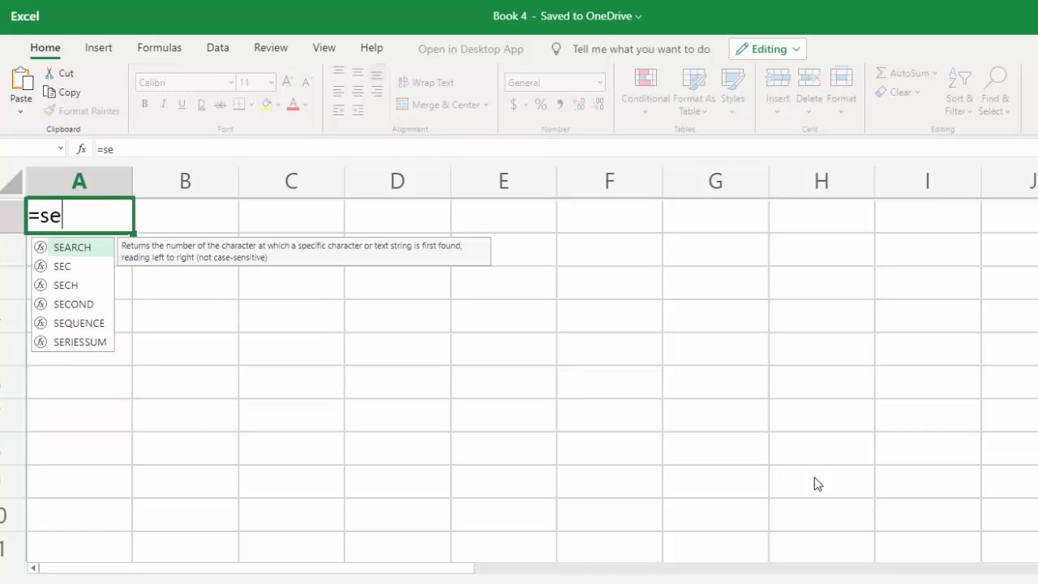
{"action": "key", "text": "Tab"}
{"action": "type", "text": "10"}
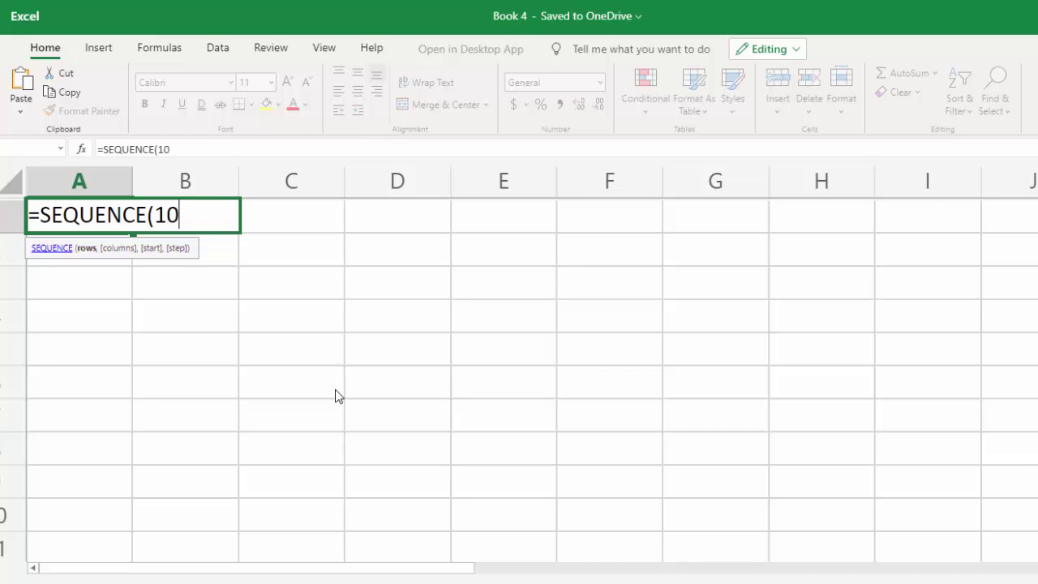
{"action": "type", "text": ")-1"}
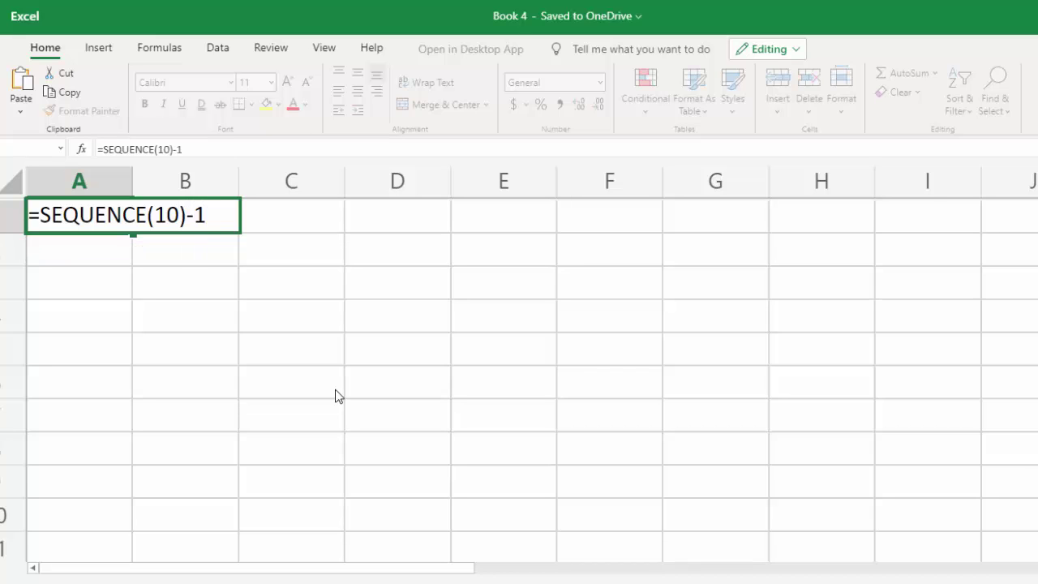
{"action": "key", "text": "Return"}
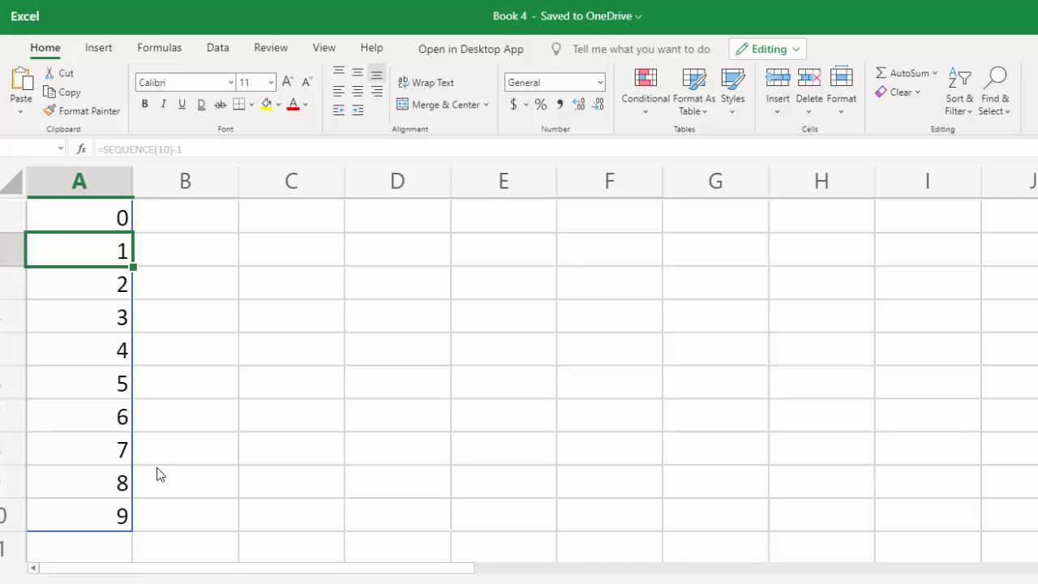
- Enter =SEQUENCE(10)+1 in cell B1 to list ten numbers starting from 2
{"action": "left_click", "coordinate": [225, 224]}
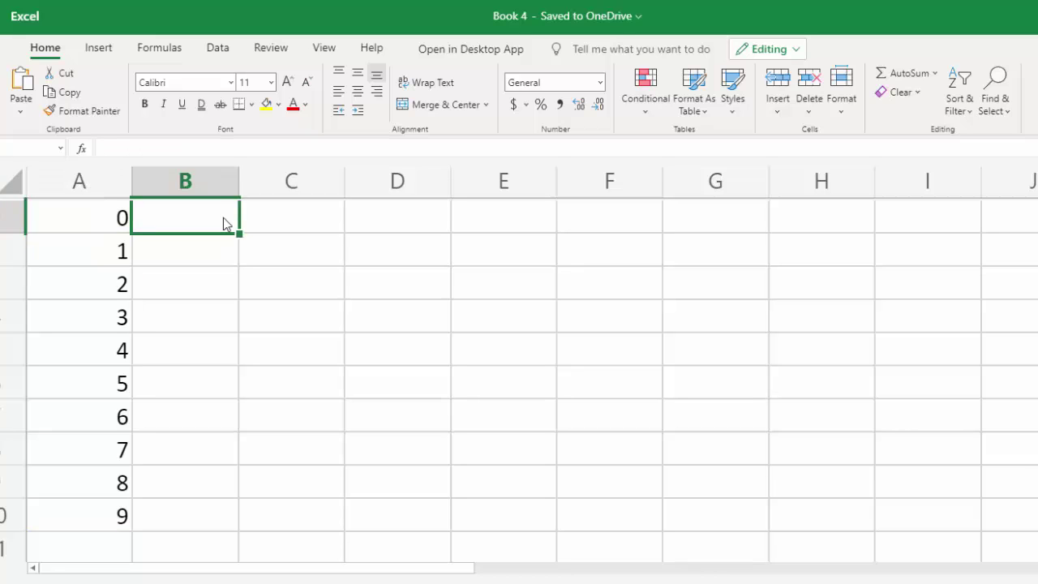
{"action": "type", "text": "=SEQUENCE(10"}
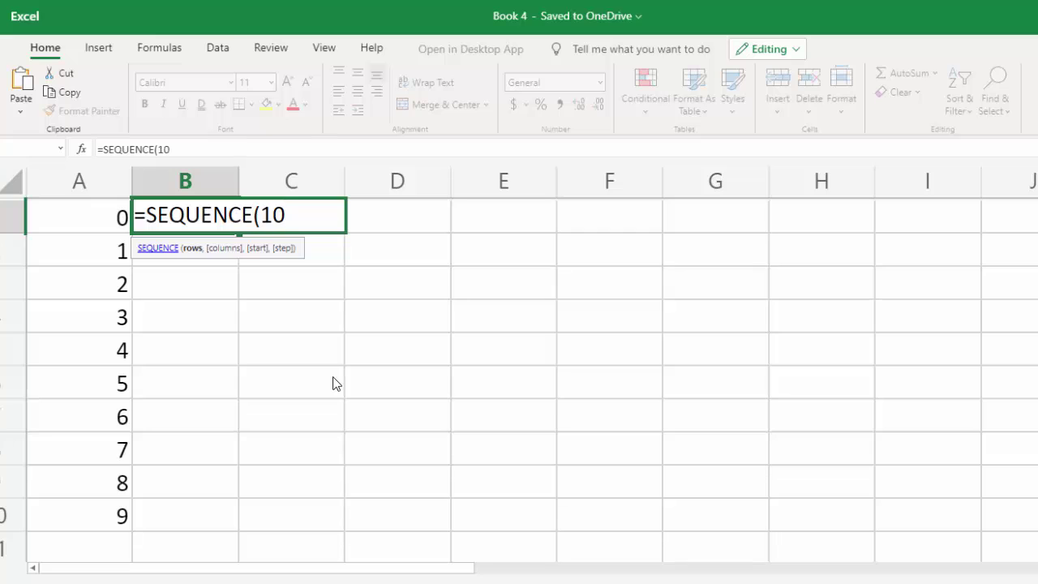
{"action": "type", "text": ")"}
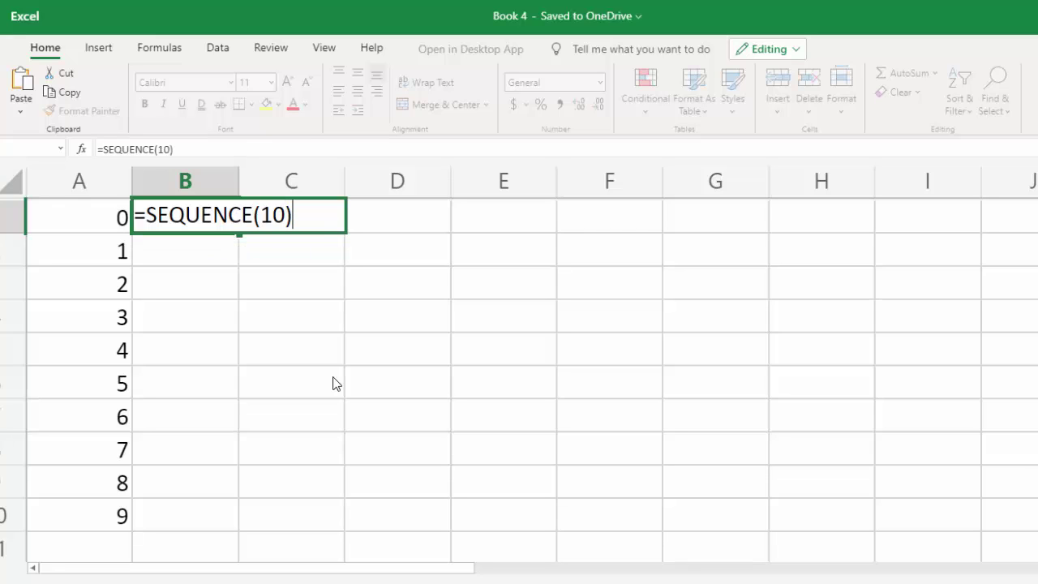
{"action": "type", "text": "+"}
{"action": "type", "text": "1"}
{"action": "key", "text": "Return"}
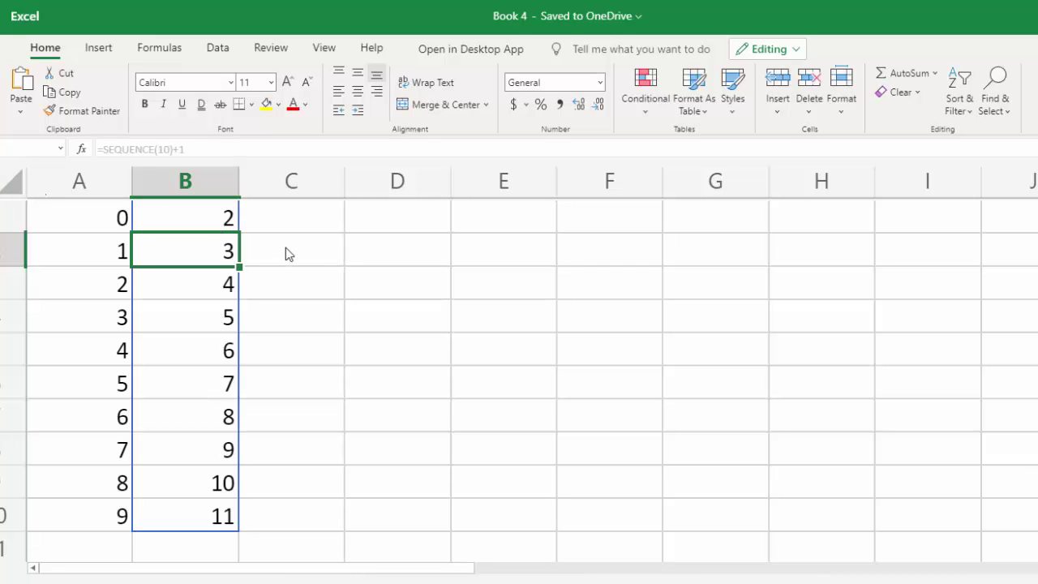
- Change the amount added to the SEQUENCE result in B1 to 10
{"action": "double_click", "coordinate": [227, 218]}
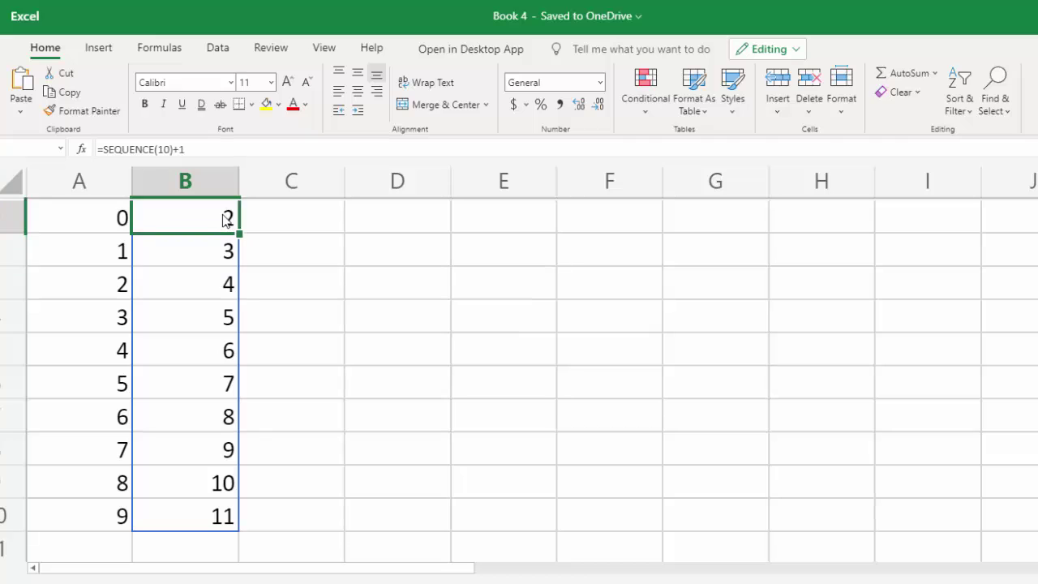
{"action": "type", "text": "0"}
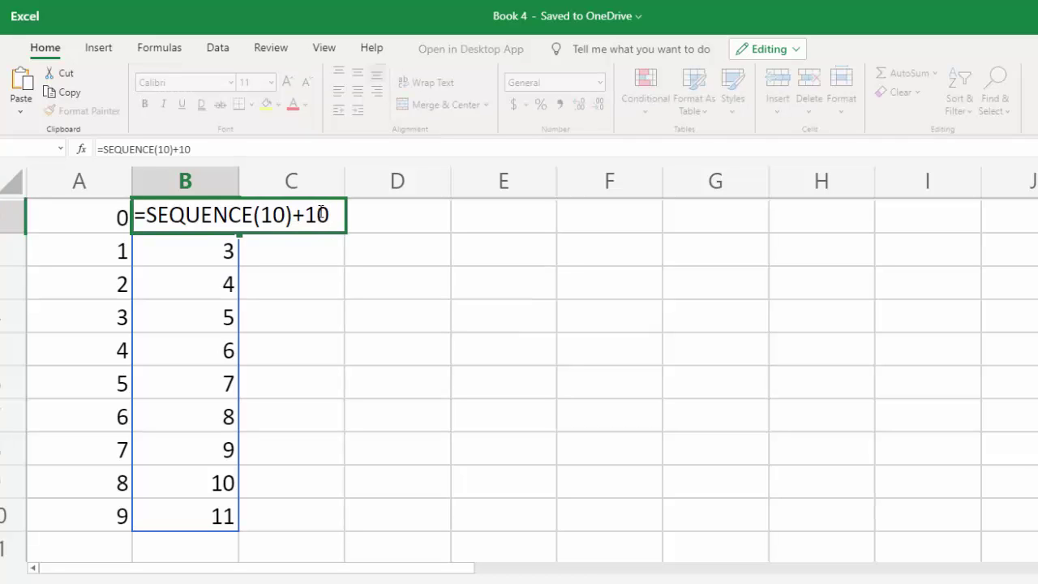
{"action": "key", "text": "Return"}
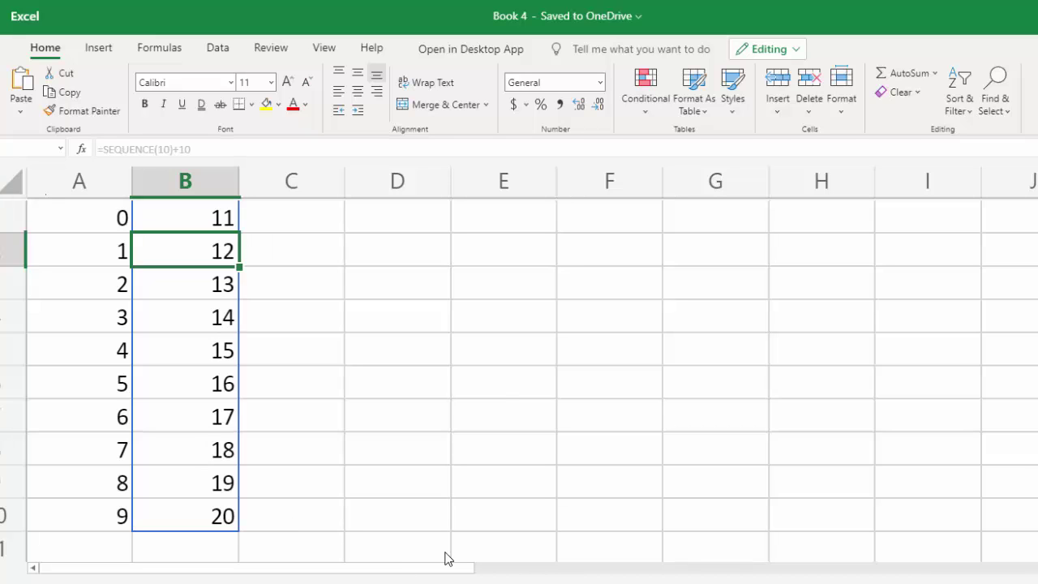
- Enter =SEQUENCE(10,1,0,10) in cell D1 for ten rows in one column, starting at 0 in steps of 10
{"action": "left_click", "coordinate": [397, 217]}
{"action": "type", "text": "=s"}
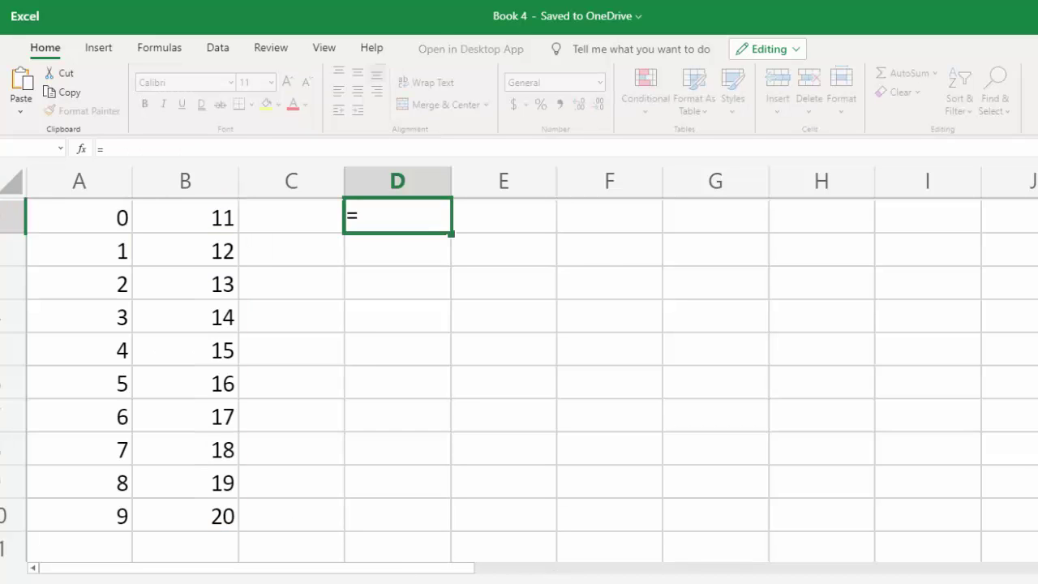
{"action": "type", "text": "e"}
{"action": "double_click", "coordinate": [397, 322]}
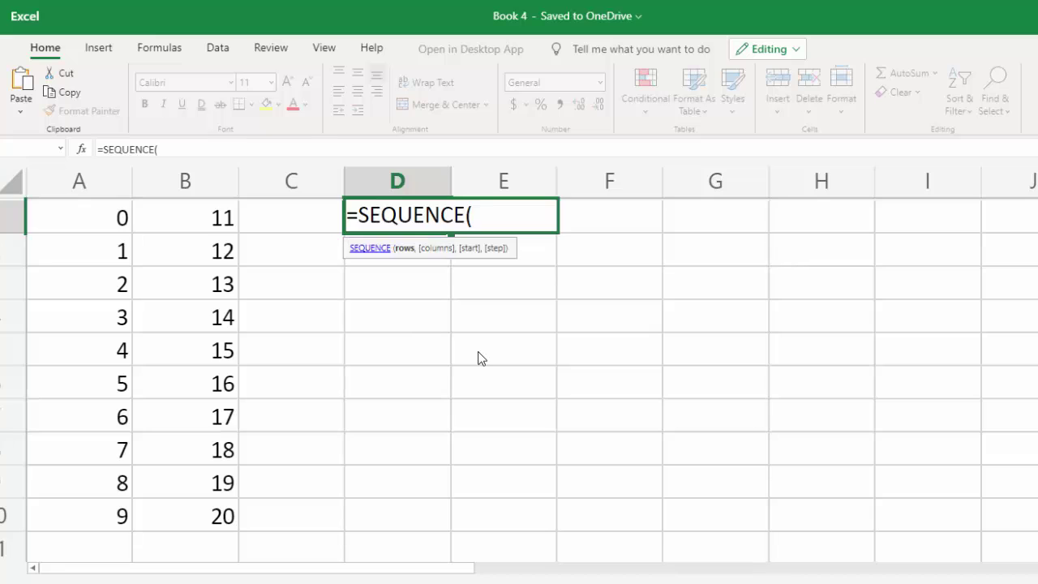
{"action": "type", "text": "10,1,"}
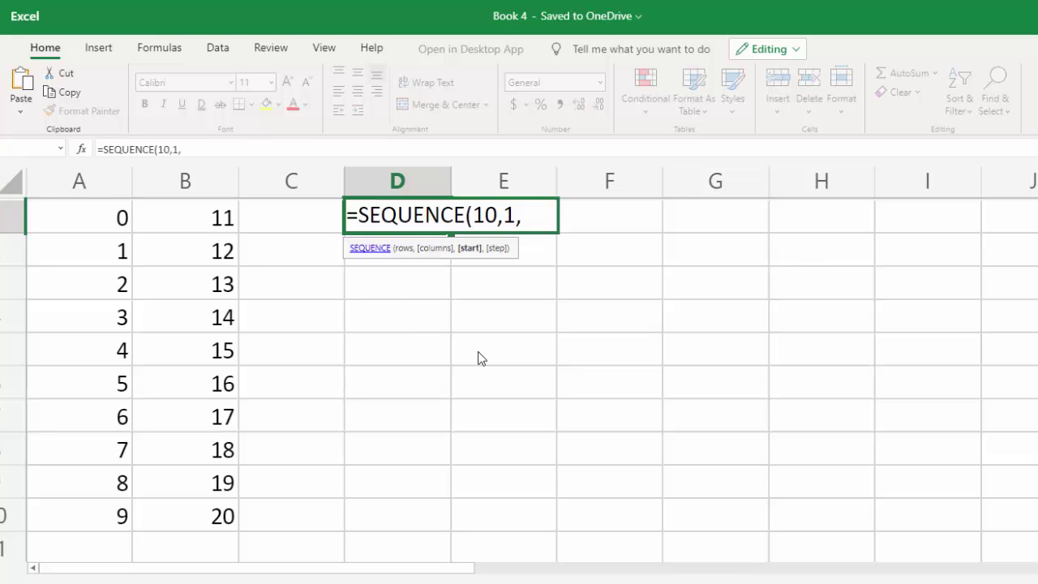
{"action": "type", "text": "0,1"}
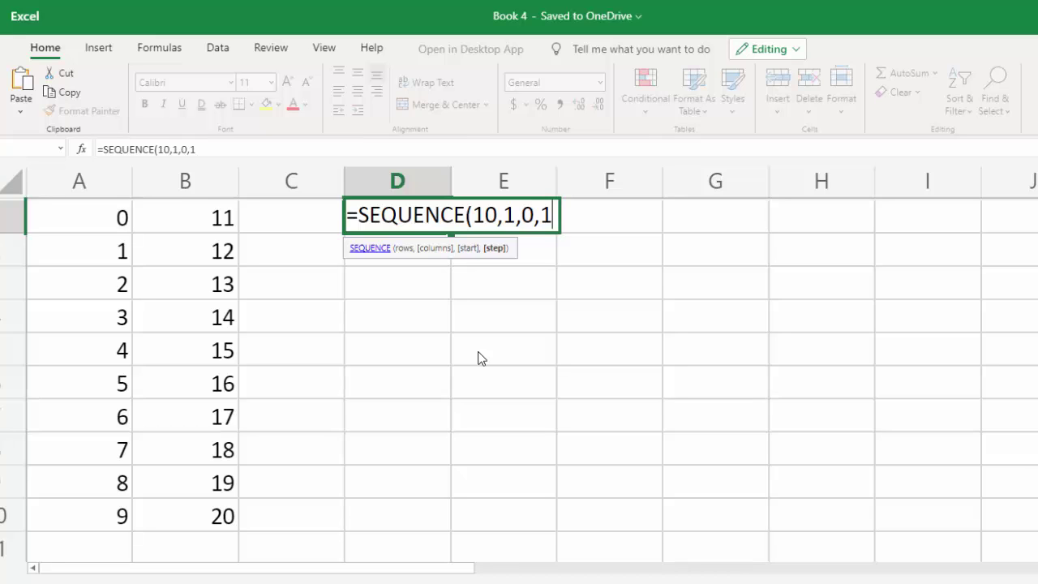
{"action": "type", "text": "0)"}
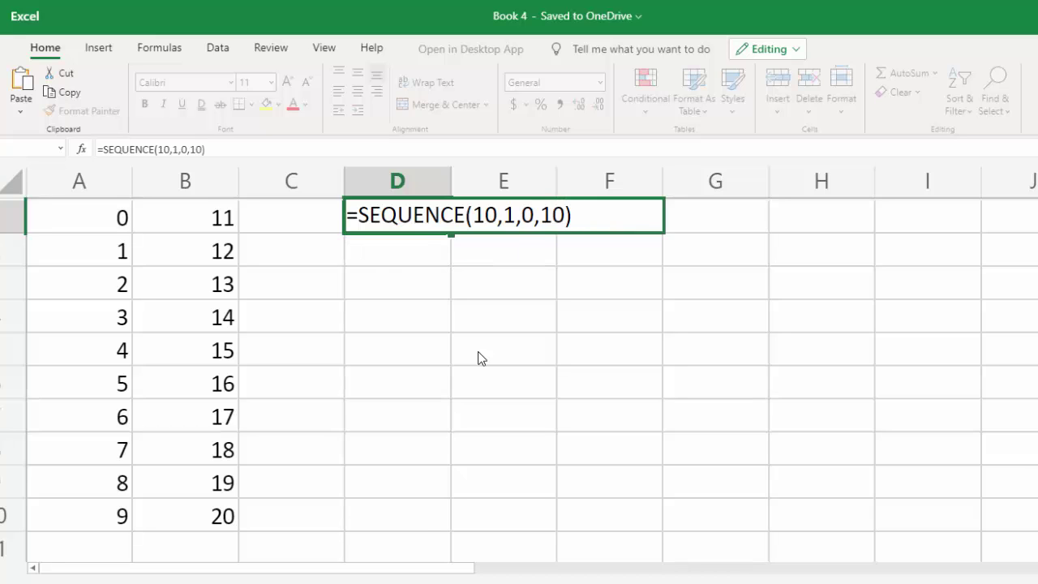
{"action": "key", "text": "Return"}
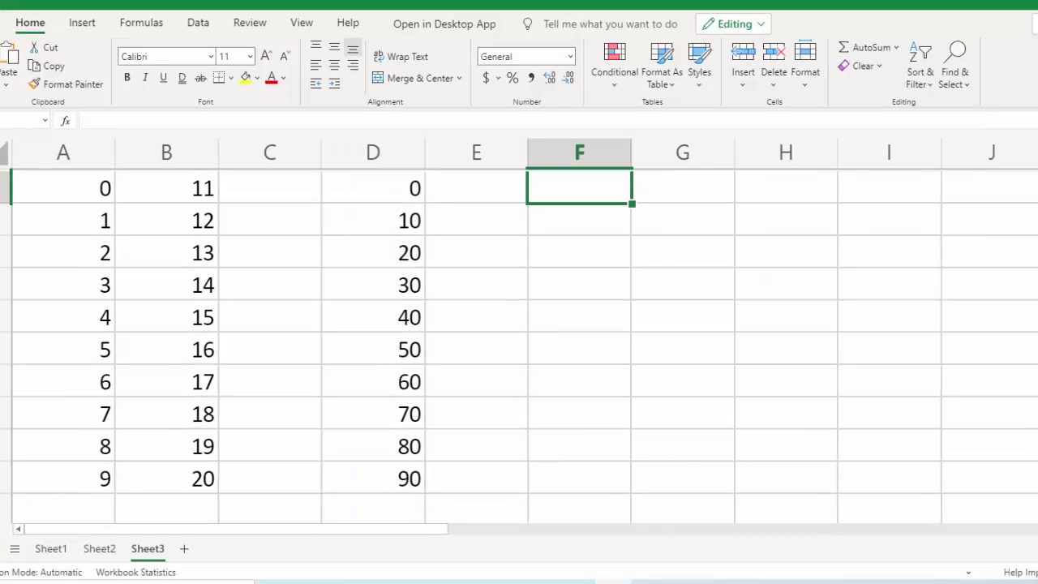
- Enter =SEQUENCE(10,1,10,10) in cell F1 for ten rows starting at 10 in steps of 10, and reopen the formula for review
{"action": "type", "text": "=SEQUENCE(1"}
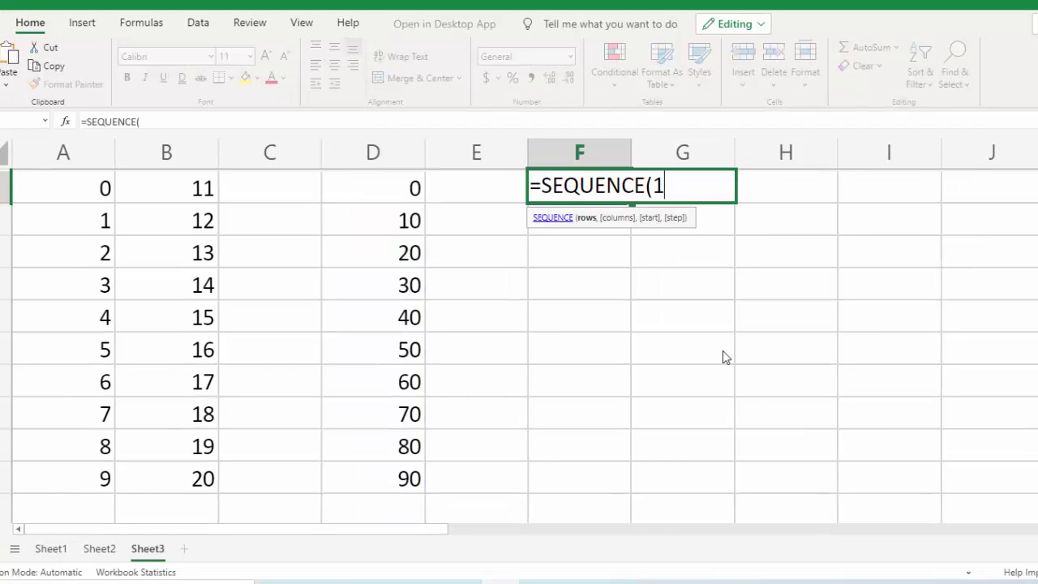
{"action": "type", "text": "0,1"}
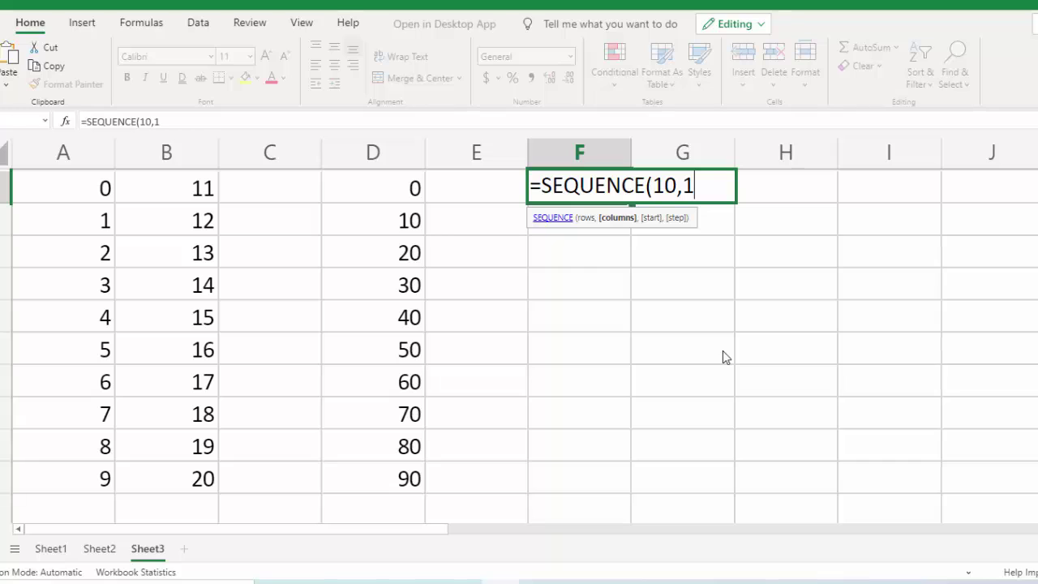
{"action": "type", "text": ",1"}
{"action": "type", "text": "0,"}
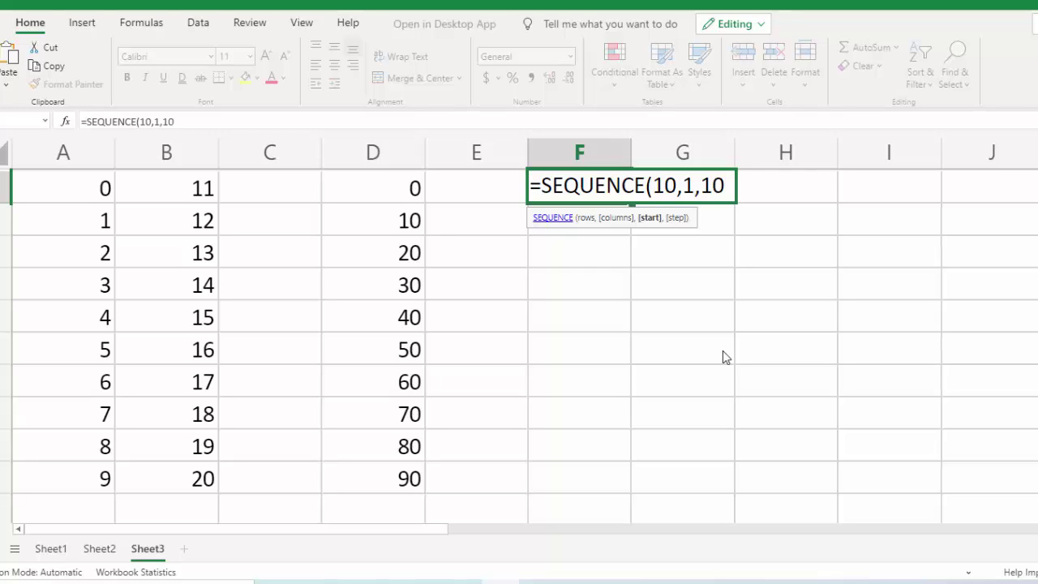
{"action": "type", "text": "10"}
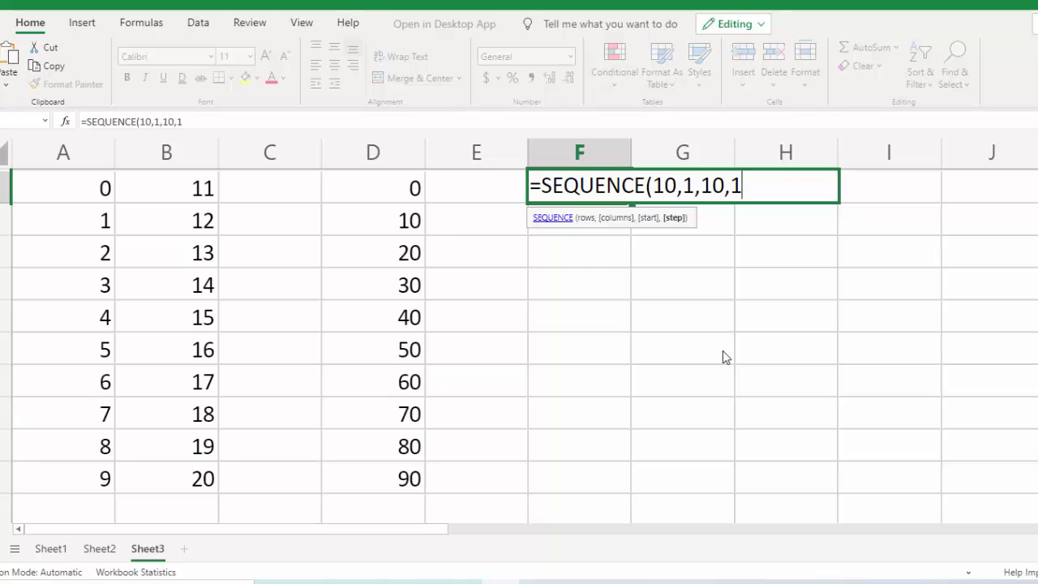
{"action": "type", "text": ")"}
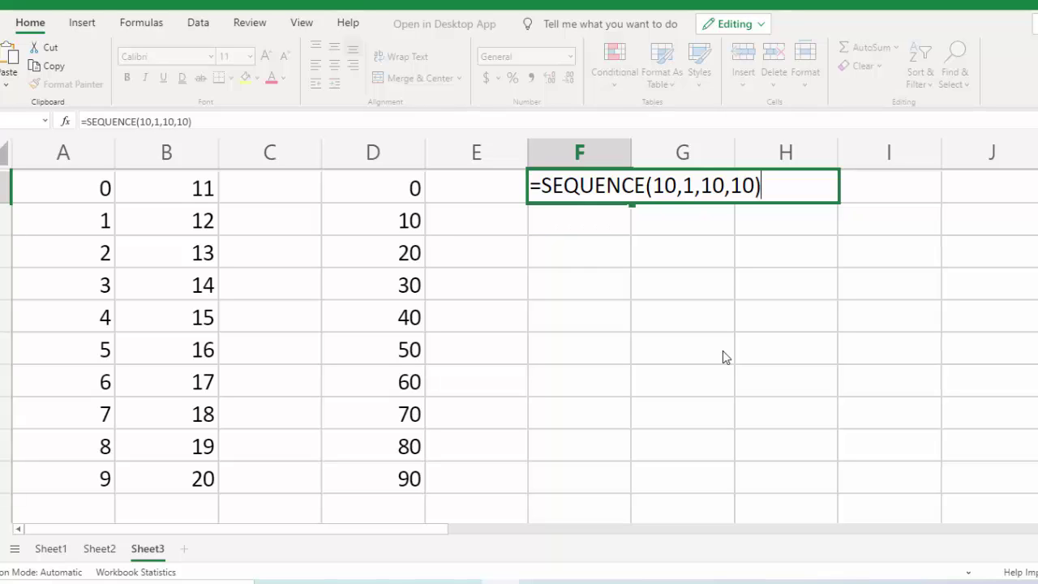
{"action": "key", "text": "Return"}
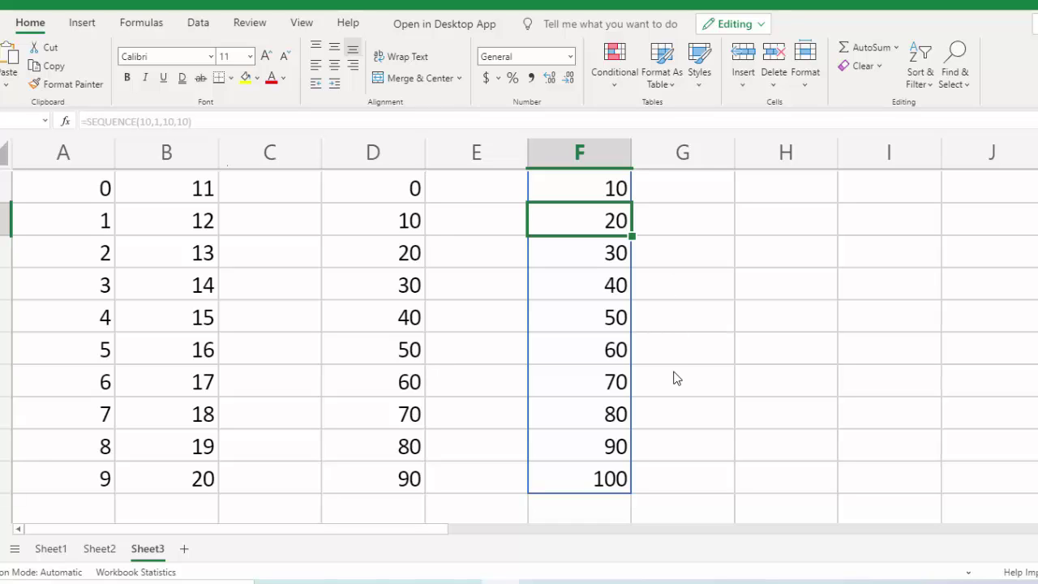
{"action": "left_click", "coordinate": [590, 192]}
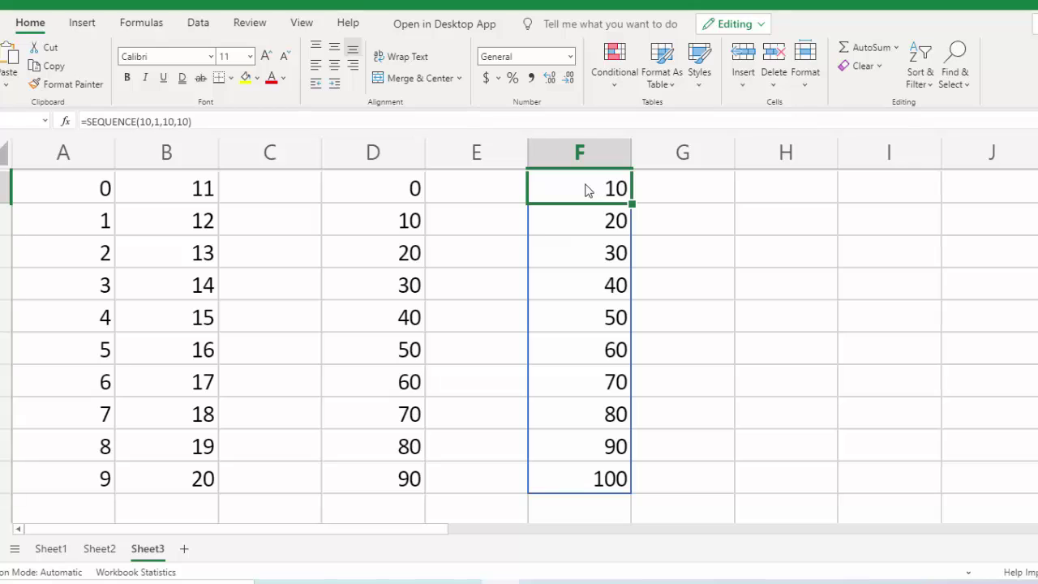
{"action": "double_click", "coordinate": [570, 174]}
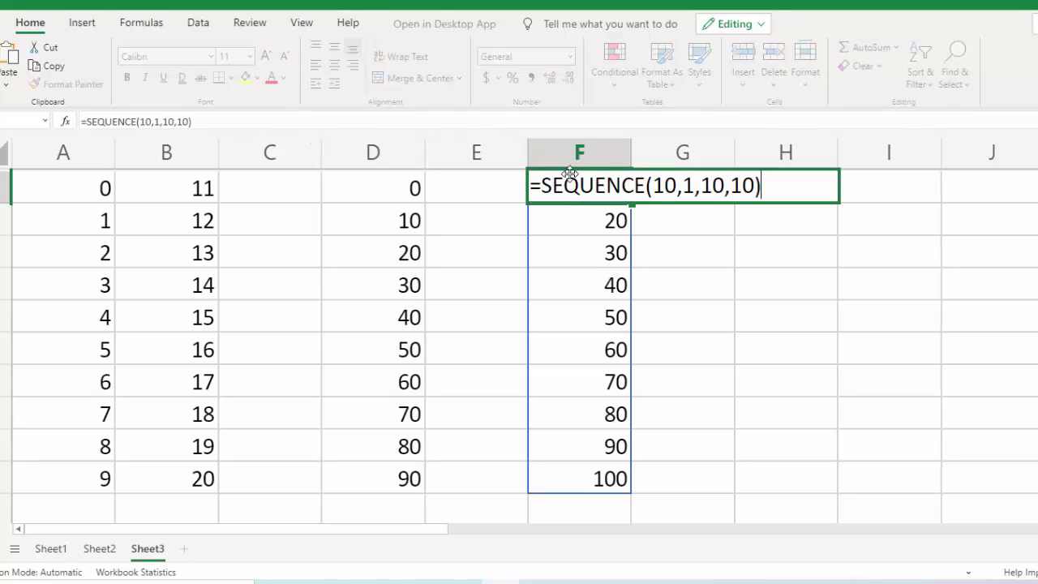
{"action": "left_click", "coordinate": [755, 187]}
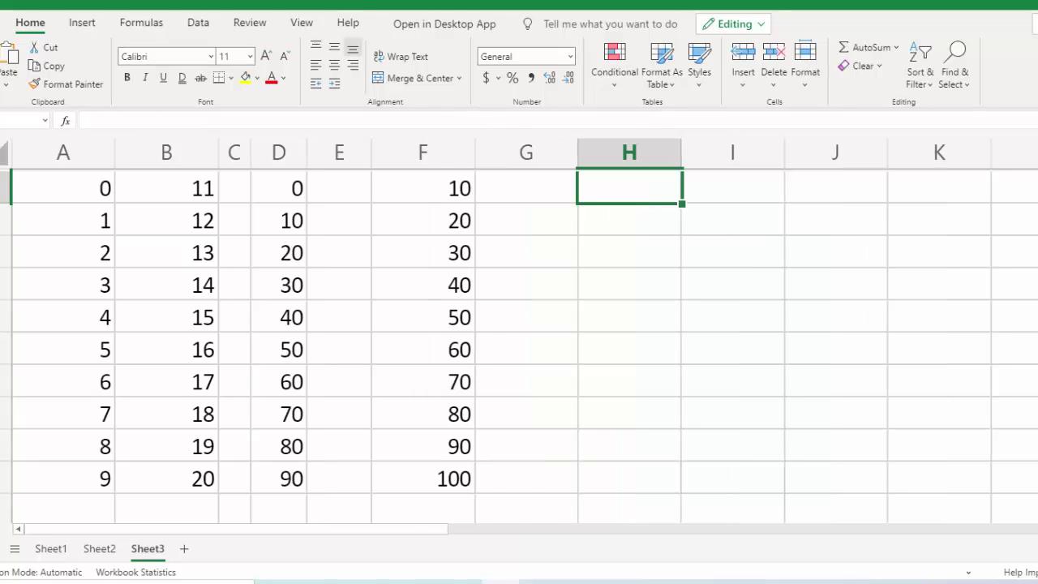
- Enter =SEQUENCE(10,,TODAY()) in cell H1 to list ten consecutive dates starting from today
{"action": "type", "text": "=seq"}
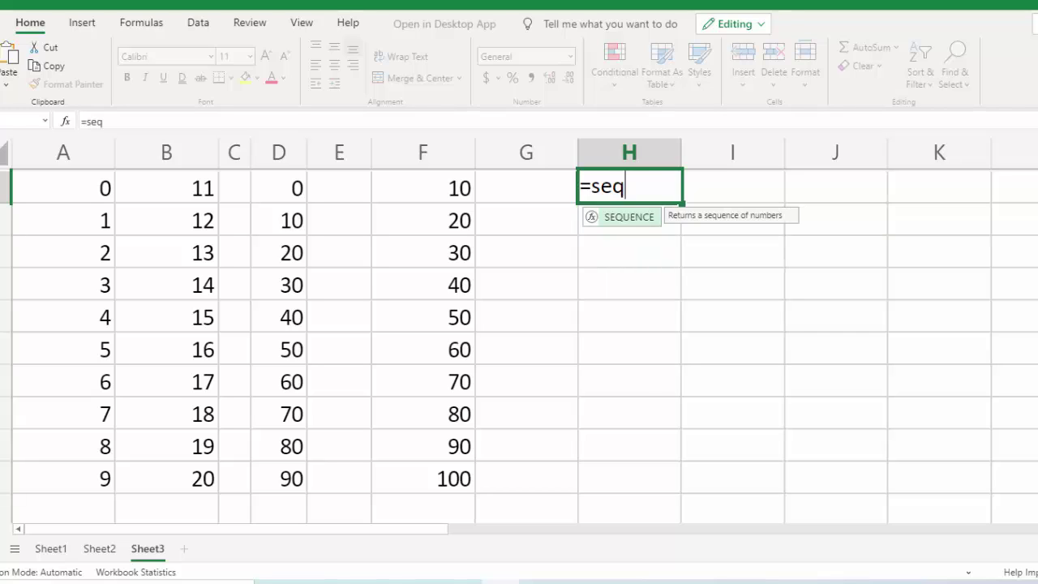
{"action": "key", "text": "Tab"}
{"action": "type", "text": "10"}
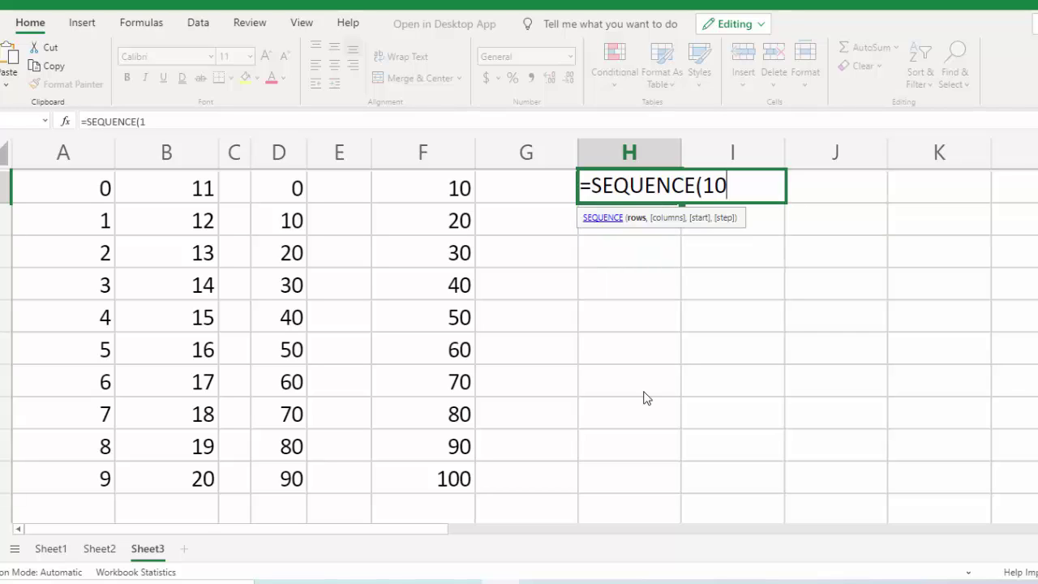
{"action": "type", "text": ",,"}
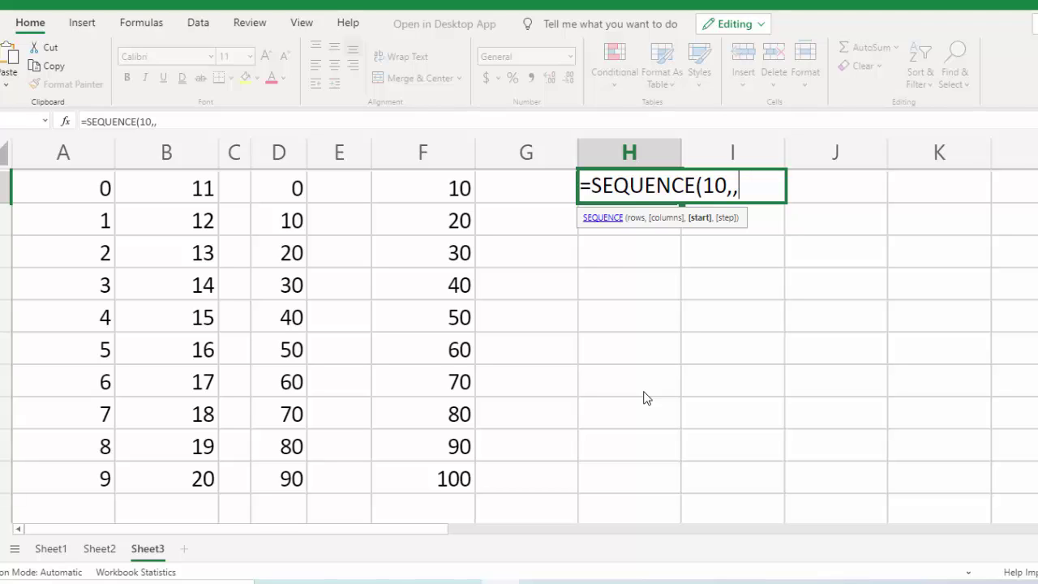
{"action": "type", "text": "toda"}
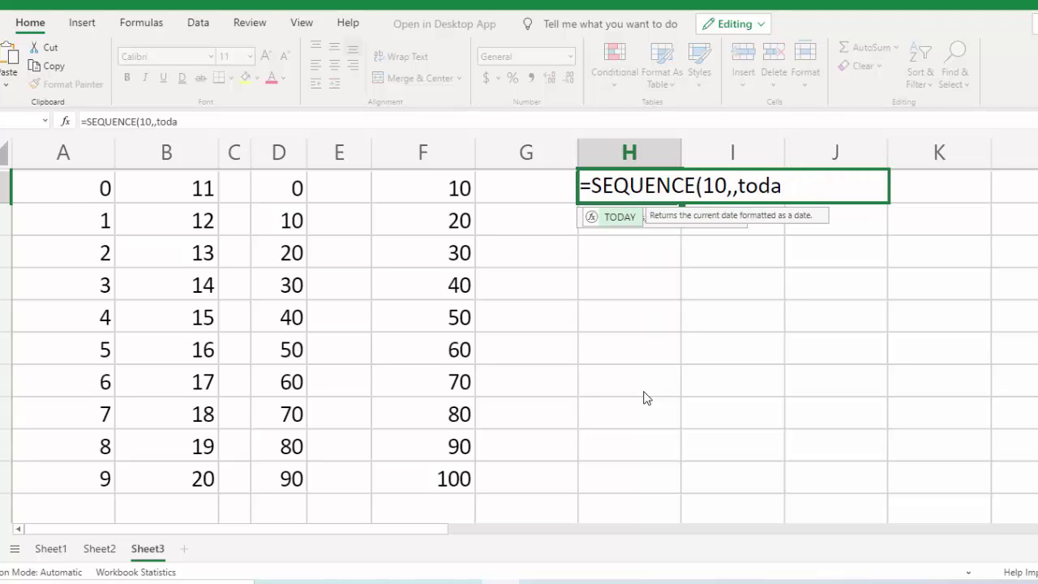
{"action": "type", "text": "y()"}
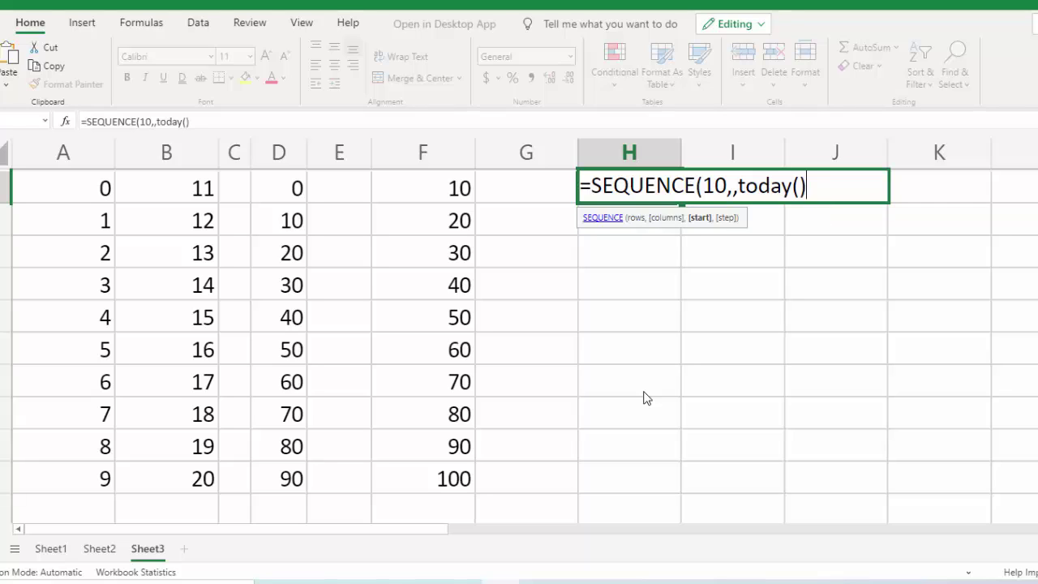
{"action": "type", "text": ")"}
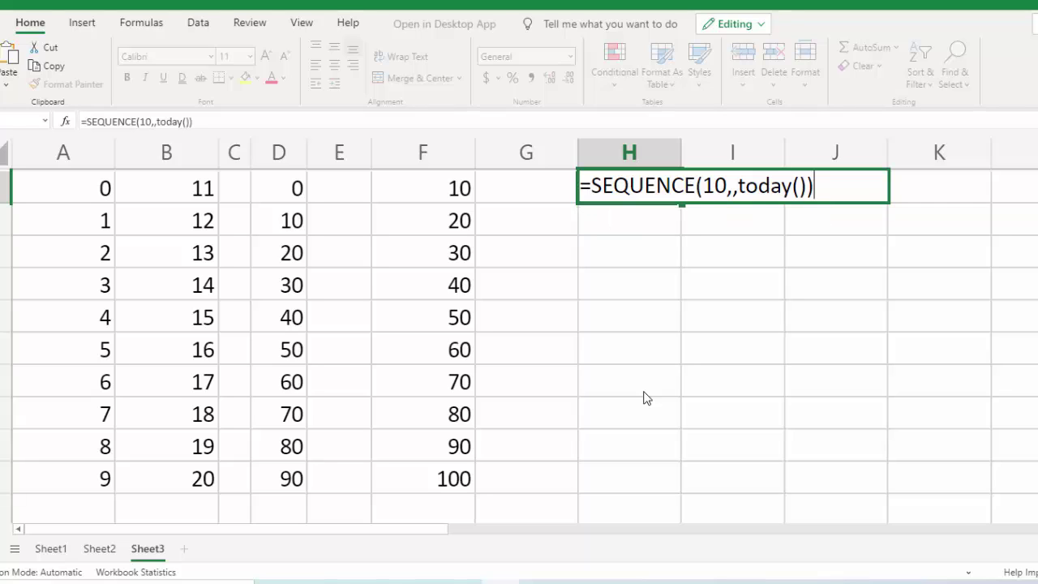
{"action": "key", "text": "Return"}
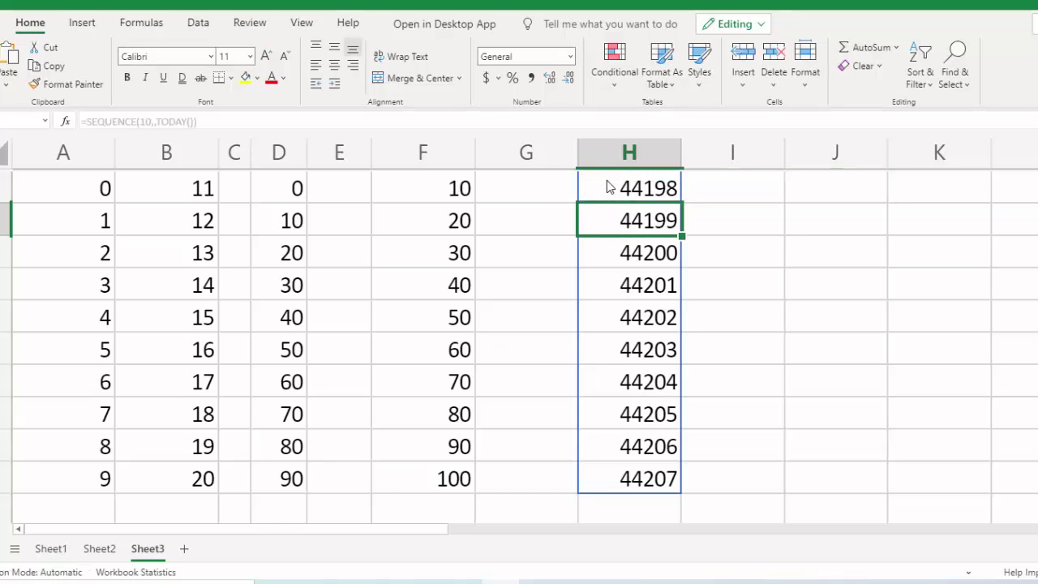
- Format the ten date serial numbers in H1:H10 as Short Date
{"action": "left_click_drag", "start_coordinate": [610, 187], "coordinate": [626, 474]}
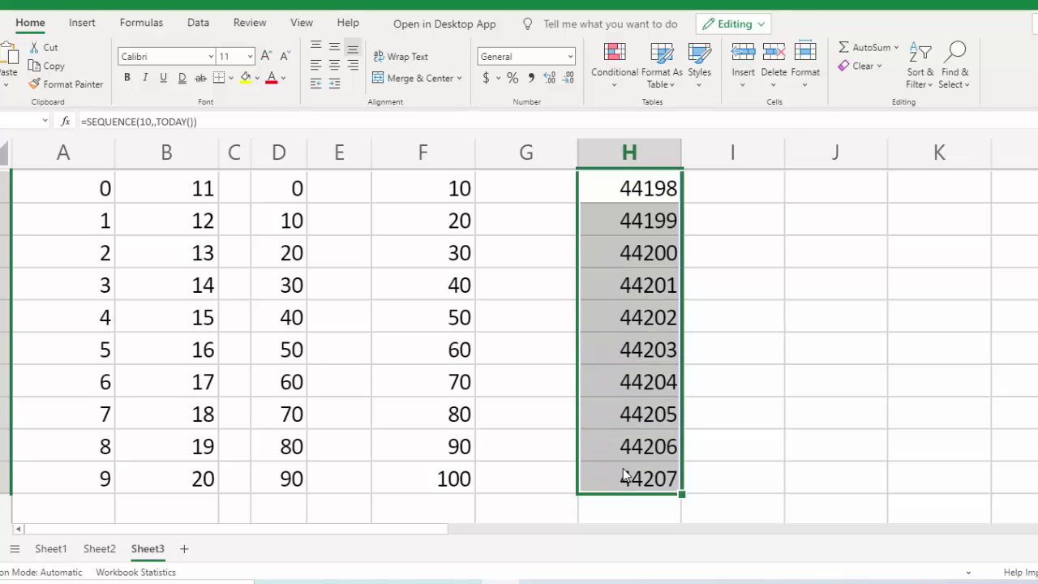
{"action": "left_click", "coordinate": [571, 57]}
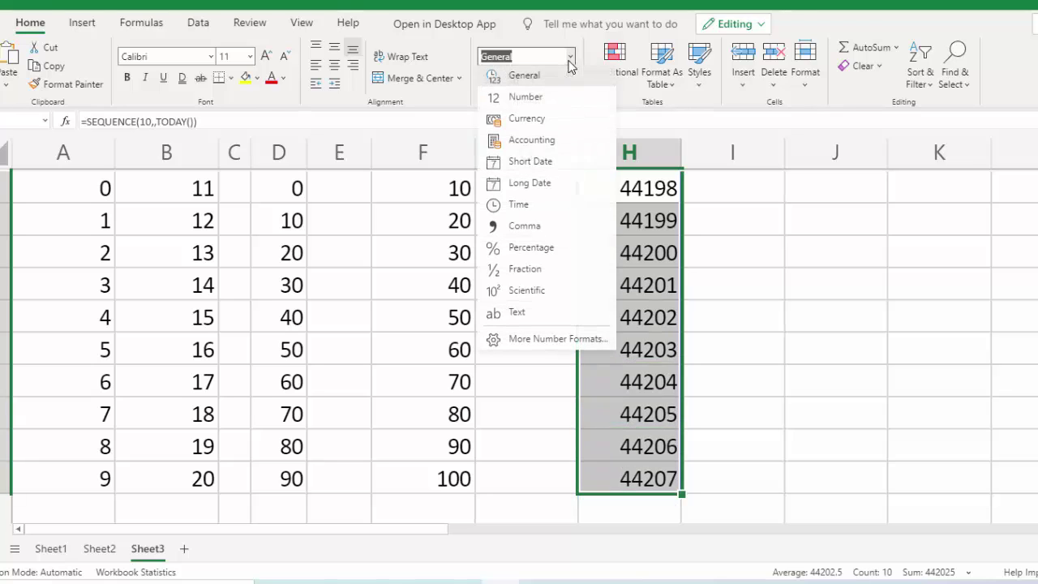
{"action": "left_click", "coordinate": [523, 162]}
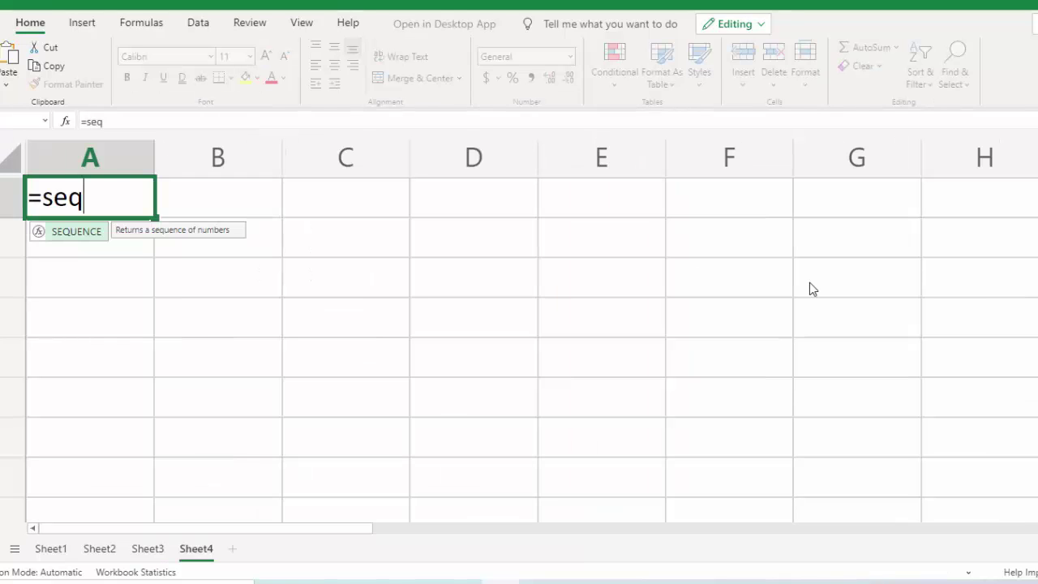
- Complete the formula in cell A1 of Sheet4 as =SEQUENCE(10,5,50,-1) for a ten-row, five-column grid counting down from 50
{"action": "type", "text": "uence"}
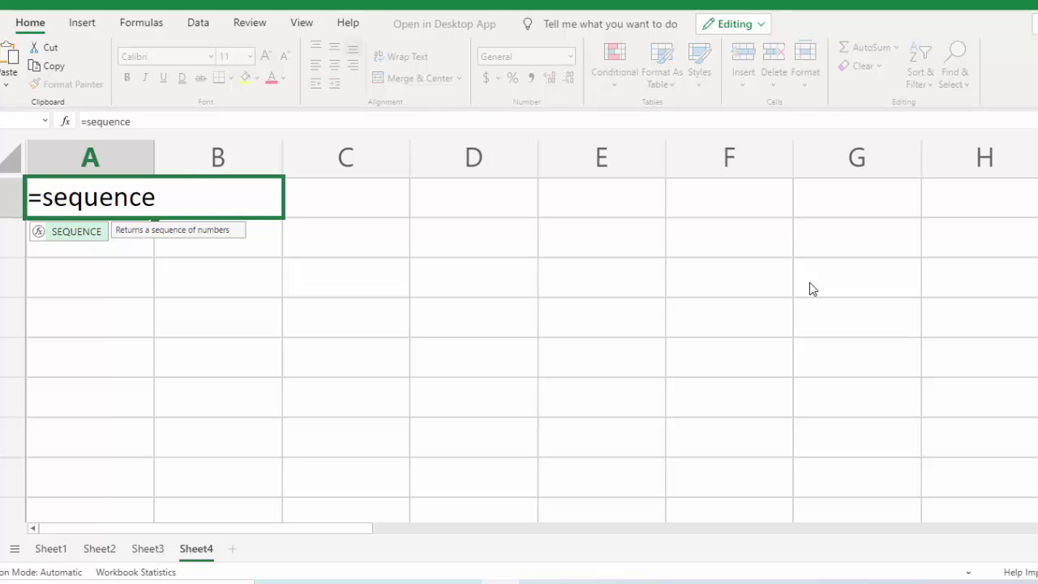
{"action": "double_click", "coordinate": [89, 236]}
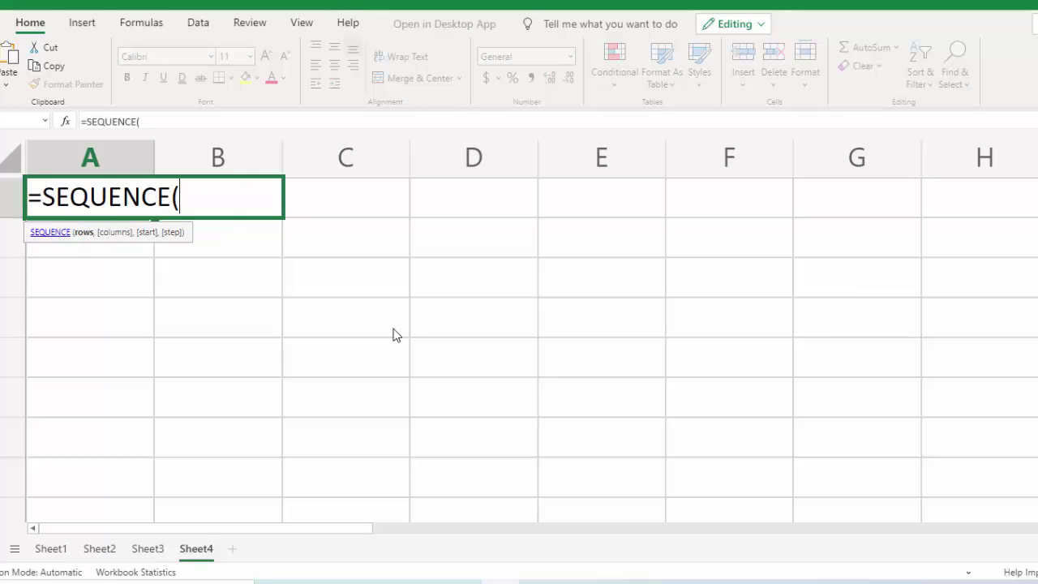
{"action": "type", "text": "10,"}
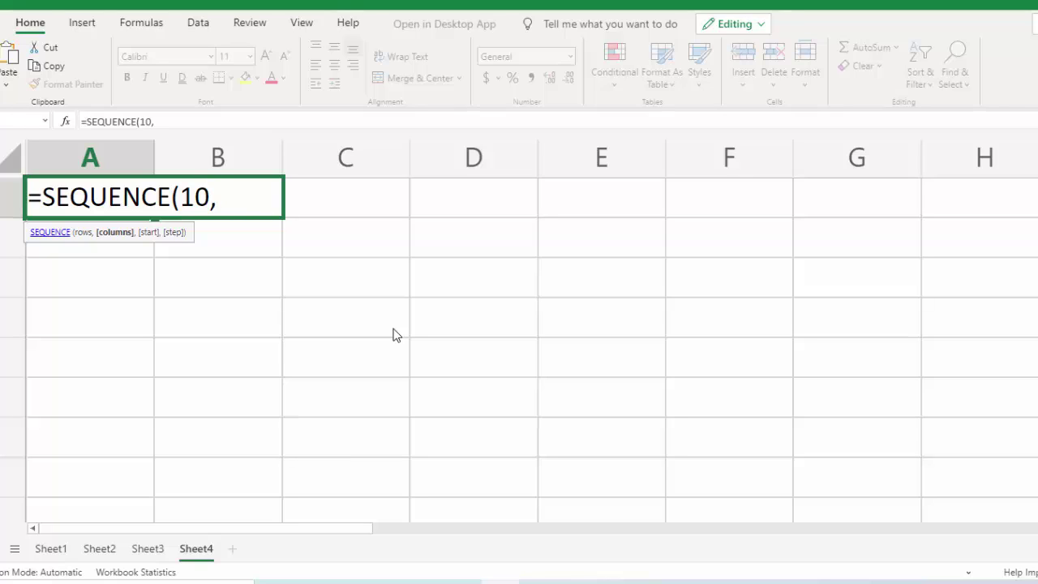
{"action": "type", "text": "5,"}
{"action": "type", "text": "50"}
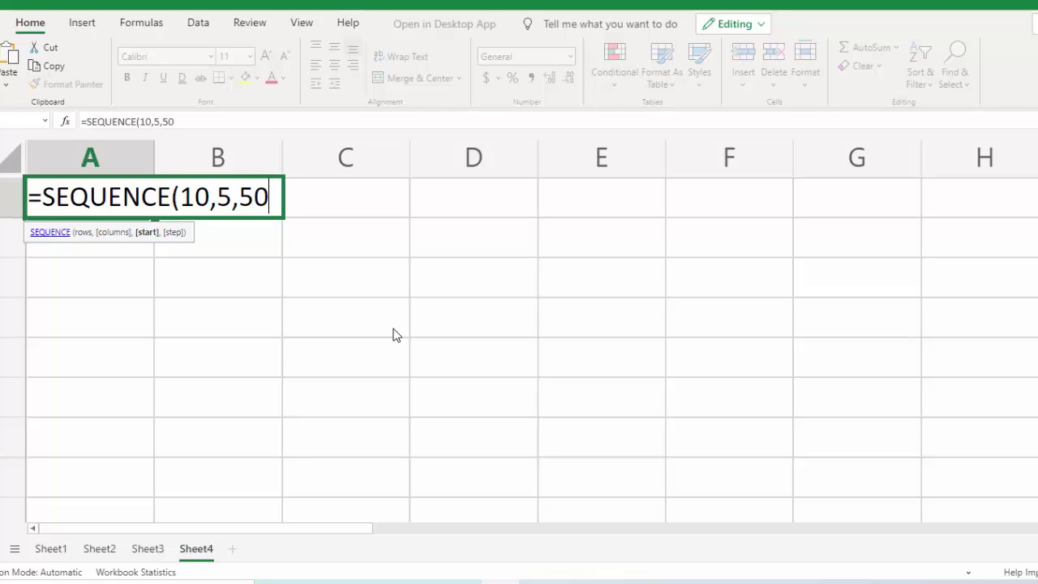
{"action": "type", "text": ","}
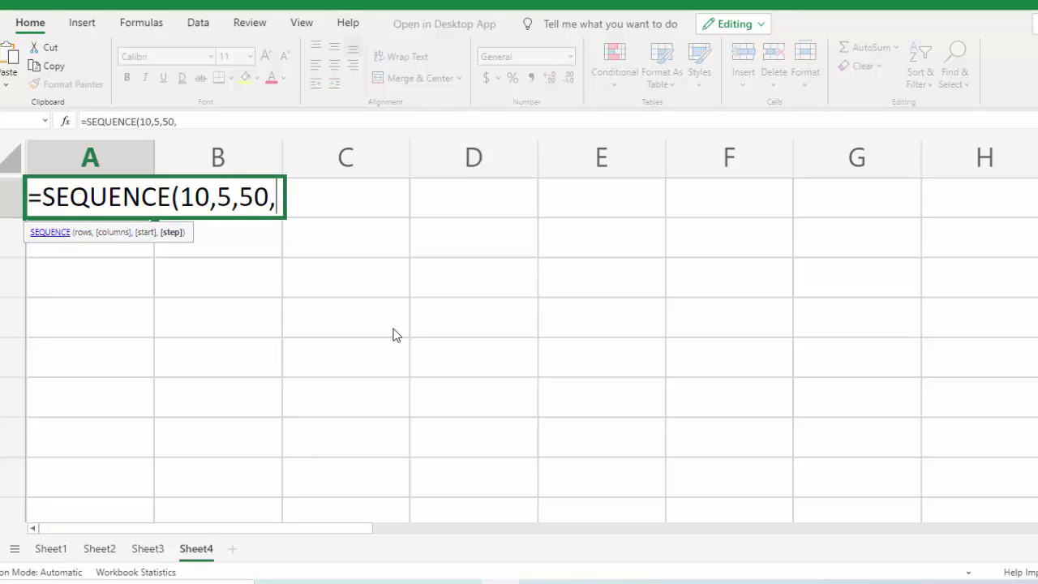
{"action": "type", "text": "-1"}
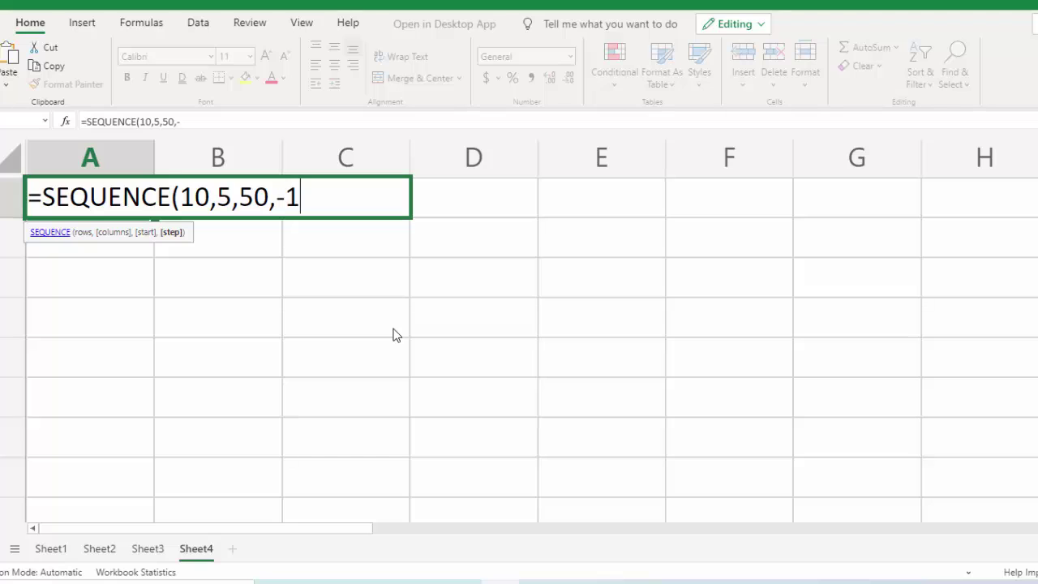
{"action": "type", "text": ")"}
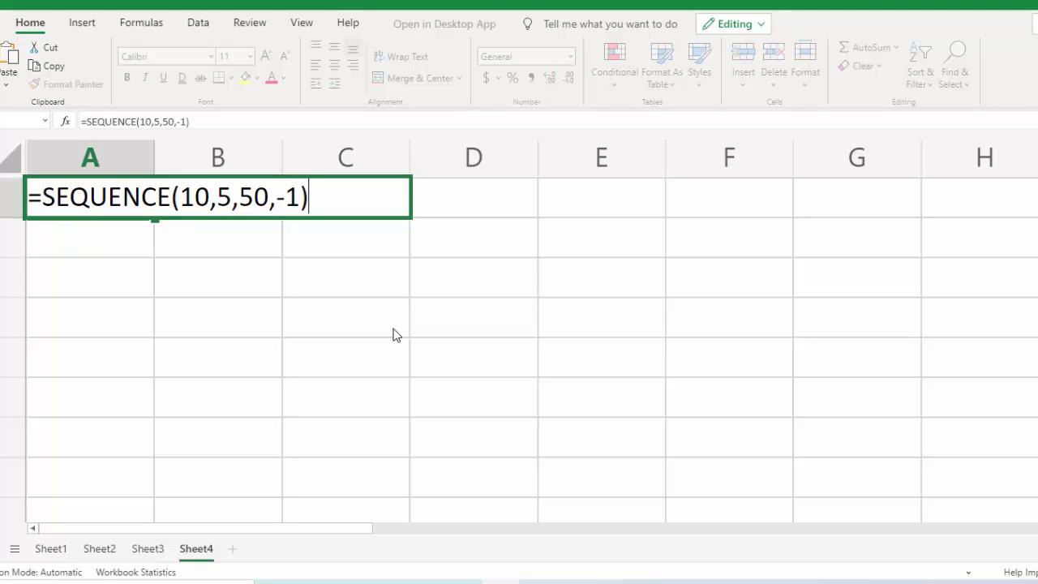
{"action": "key", "text": "Return"}
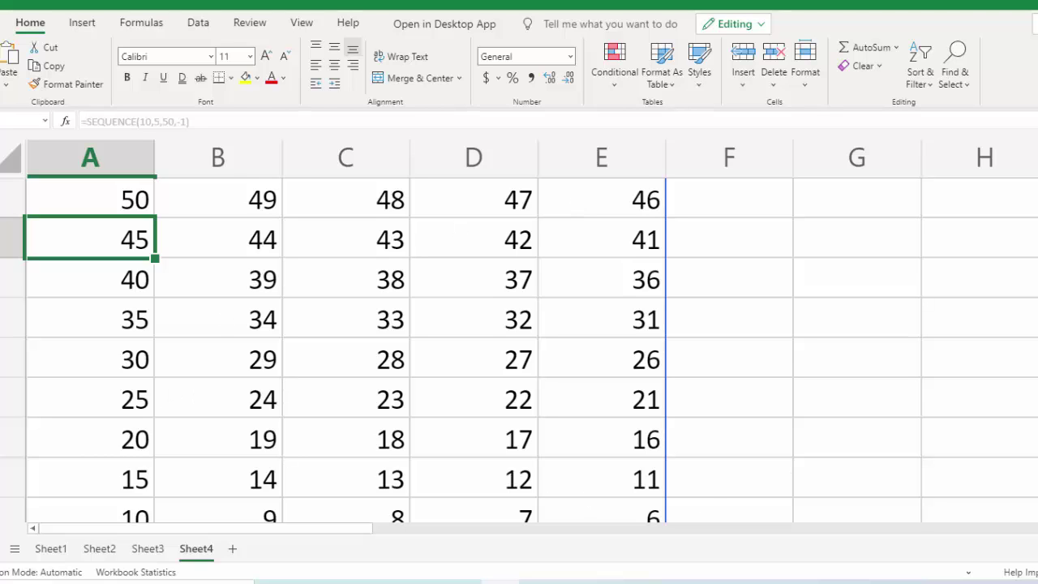
{"action": "scroll", "coordinate": [519, 350], "scroll_direction": "down", "scroll_amount": 3}
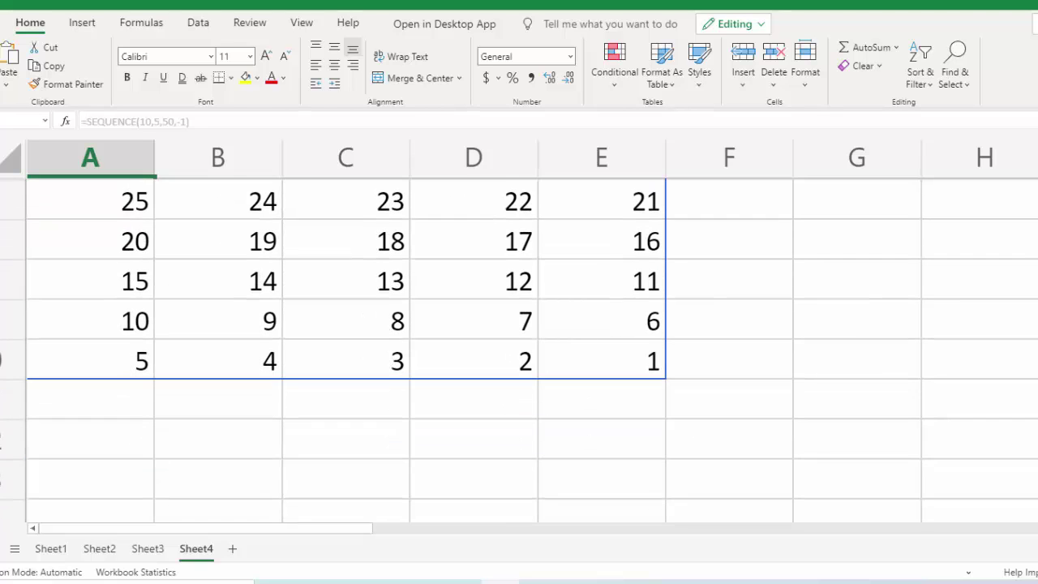
{"action": "scroll", "coordinate": [519, 350], "scroll_direction": "up", "scroll_amount": 2}
{"action": "scroll", "coordinate": [519, 350], "scroll_direction": "up", "scroll_amount": 1}
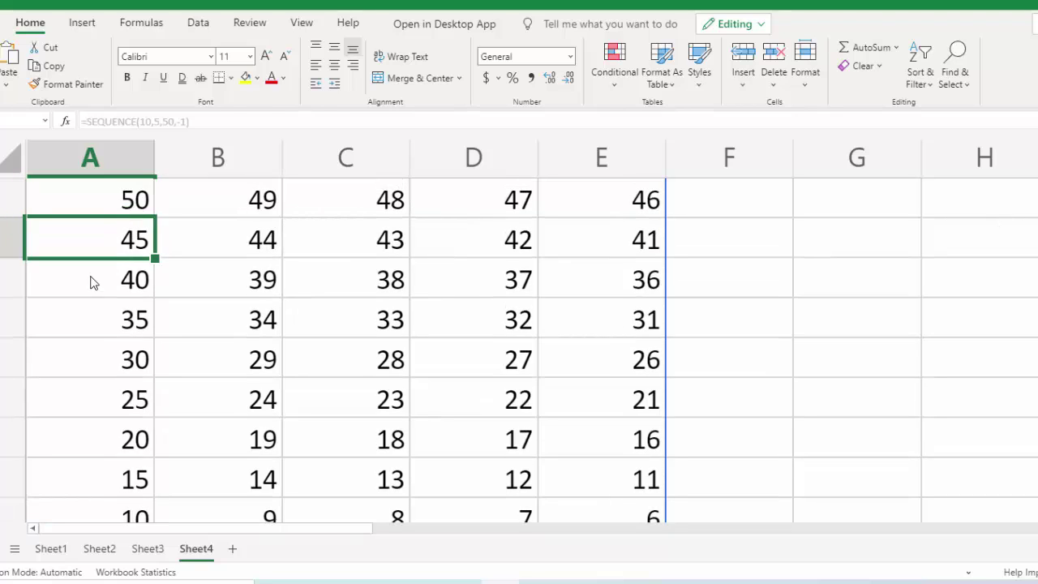
- Change the start value of the SEQUENCE formula in A1 to 20
{"action": "double_click", "coordinate": [138, 204]}
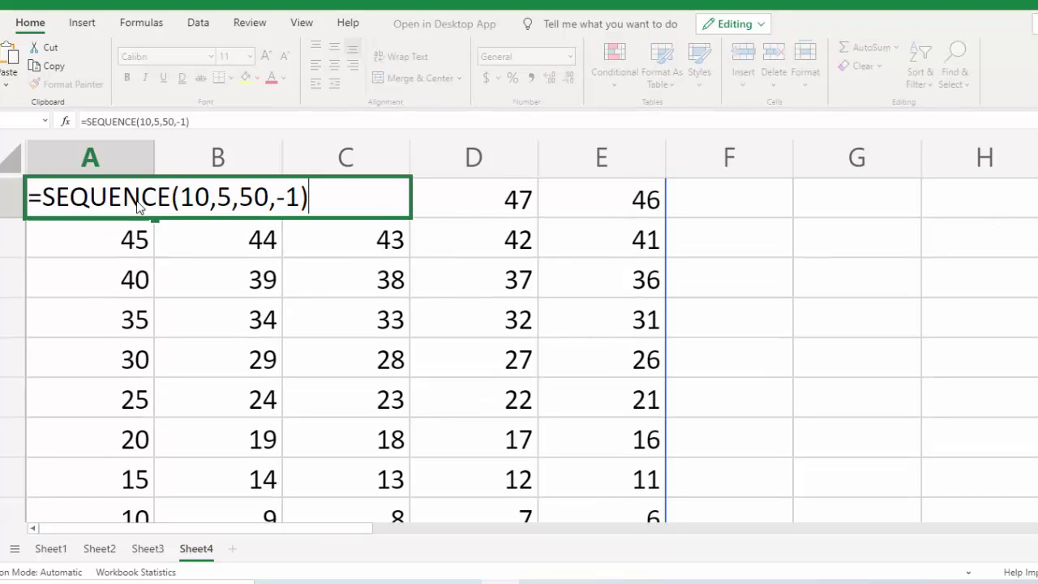
{"action": "left_click", "coordinate": [268, 198]}
{"action": "key", "text": "BackSpace"}
{"action": "key", "text": "BackSpace"}
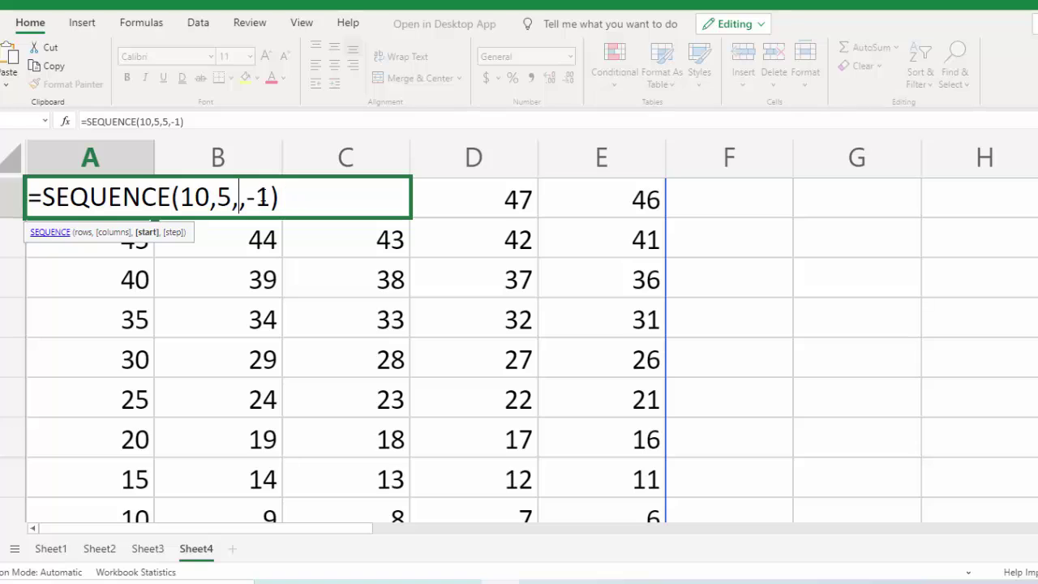
{"action": "type", "text": "20"}
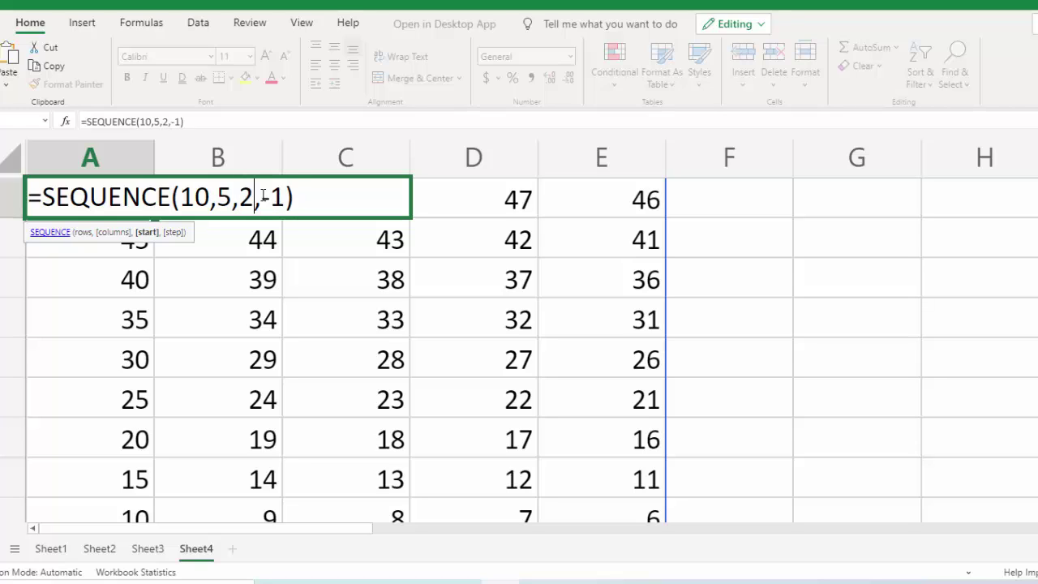
{"action": "left_click", "coordinate": [319, 197]}
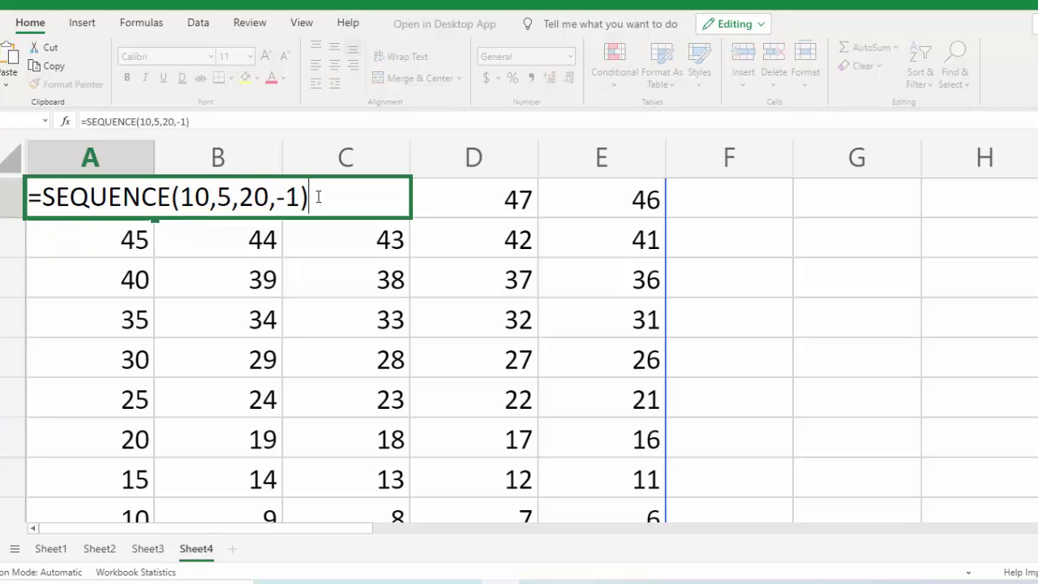
{"action": "key", "text": "Return"}
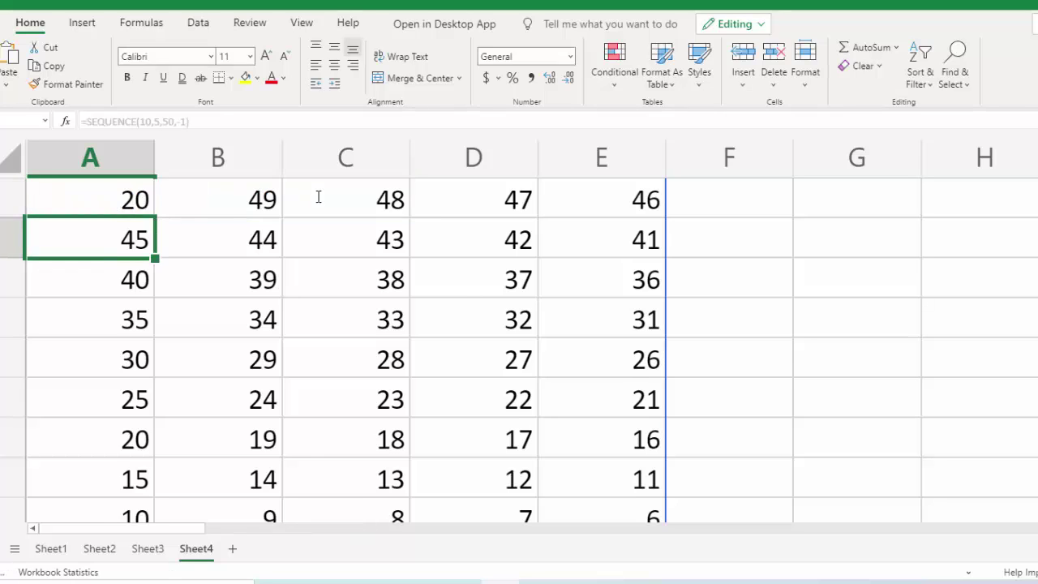
- Set the columns argument of the SEQUENCE formula in A1 to 2
{"action": "double_click", "coordinate": [233, 197]}
{"action": "key", "text": "BackSpace"}
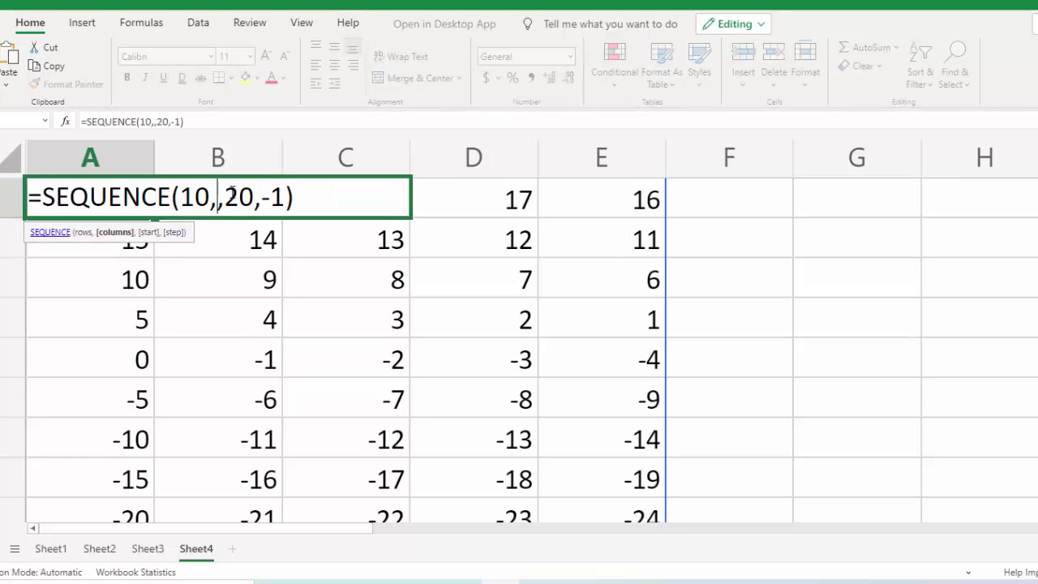
{"action": "type", "text": "2"}
{"action": "key", "text": "Return"}
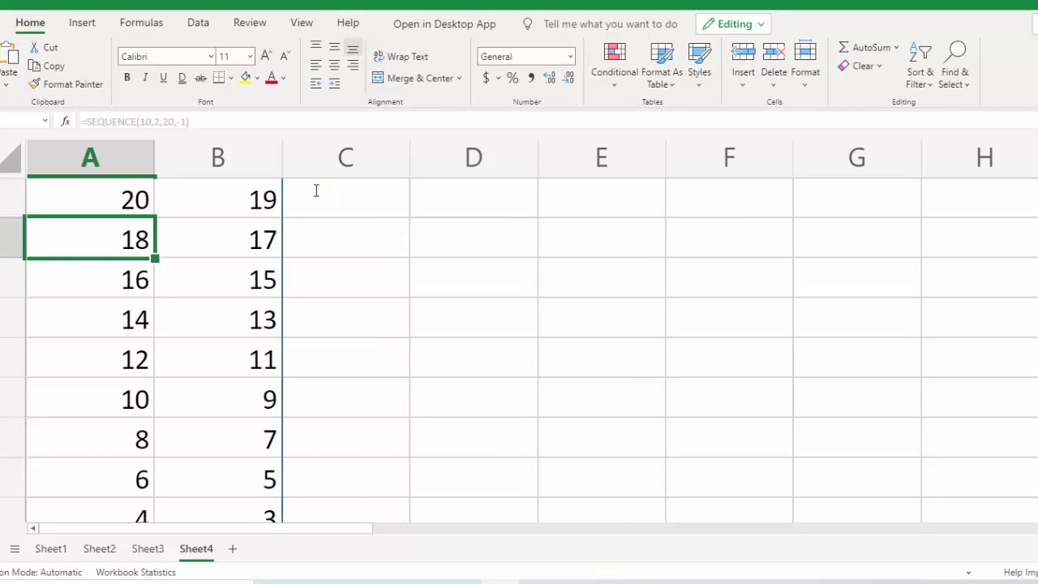
- Change the formula in A1 to =SEQUENCE(10,10,100,-1) for a ten-by-ten grid counting down from 100
{"action": "left_click", "coordinate": [128, 201]}
{"action": "key", "text": "F2"}
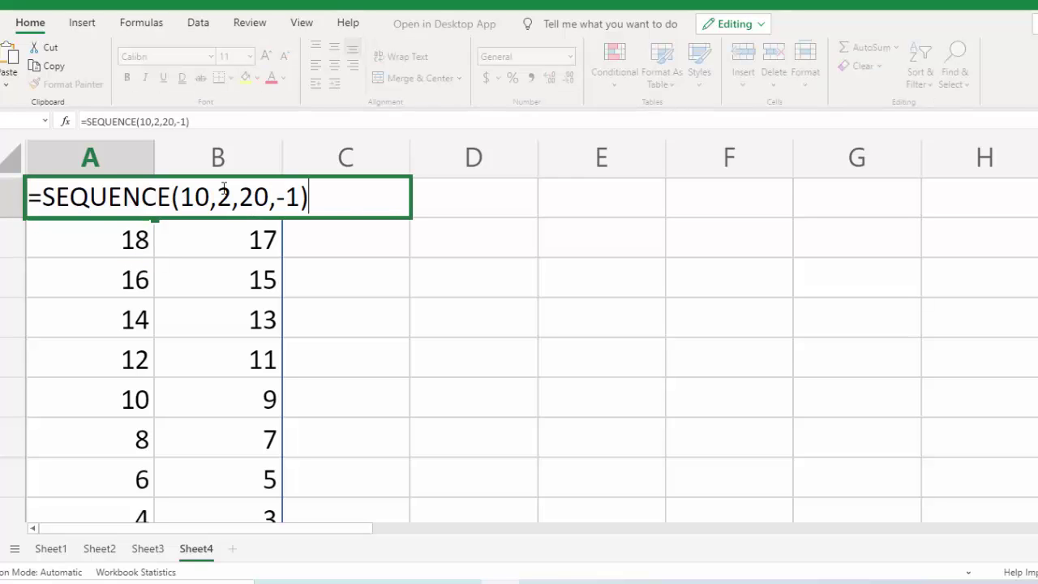
{"action": "left_click", "coordinate": [230, 196]}
{"action": "key", "text": "BackSpace"}
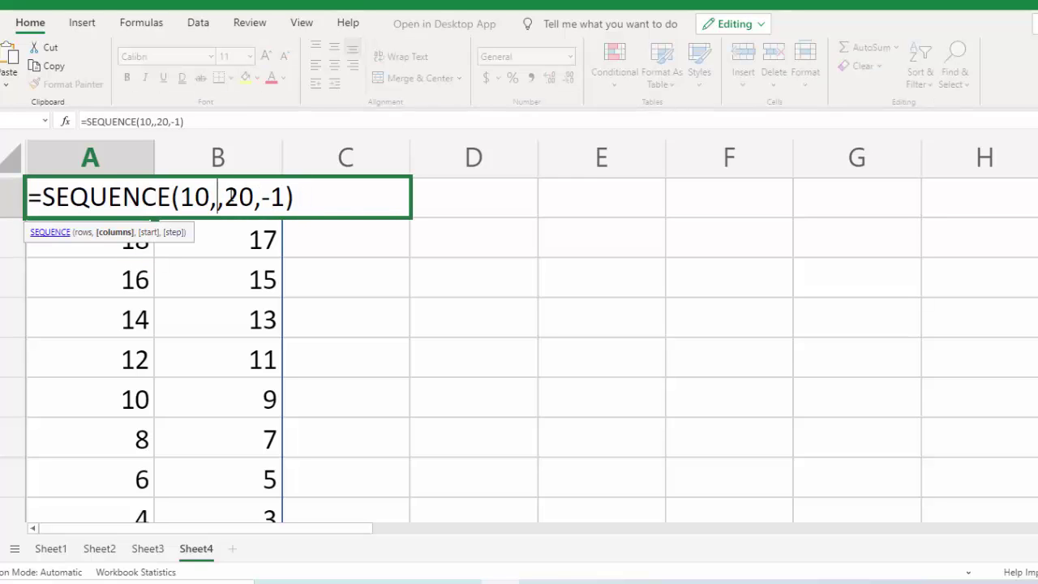
{"action": "type", "text": "10"}
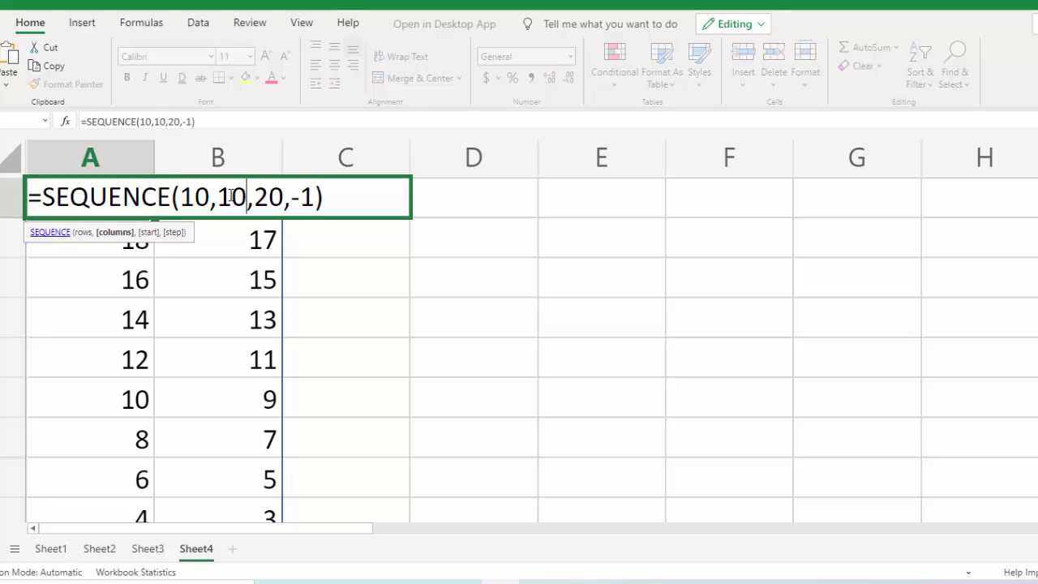
{"action": "left_click", "coordinate": [282, 199]}
{"action": "key", "text": "BackSpace"}
{"action": "key", "text": "BackSpace"}
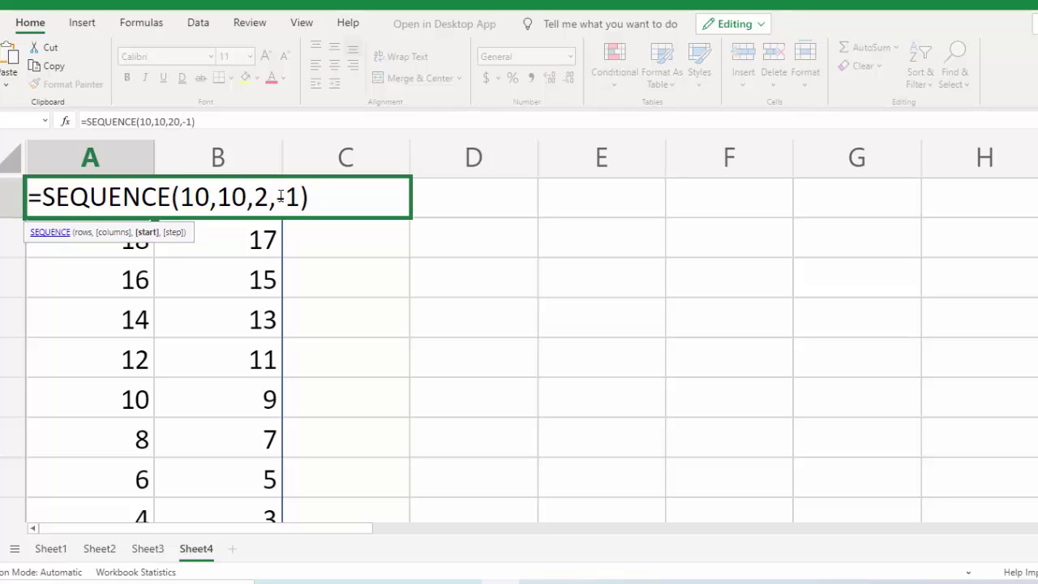
{"action": "key", "text": "Return"}
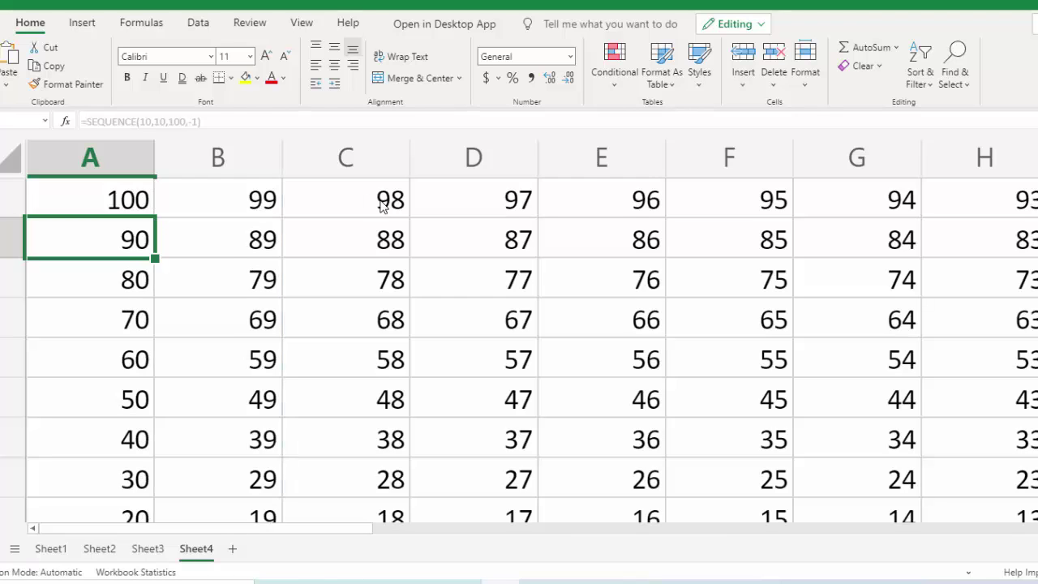
{"action": "scroll", "coordinate": [849, 433], "scroll_direction": "down", "scroll_amount": 2}
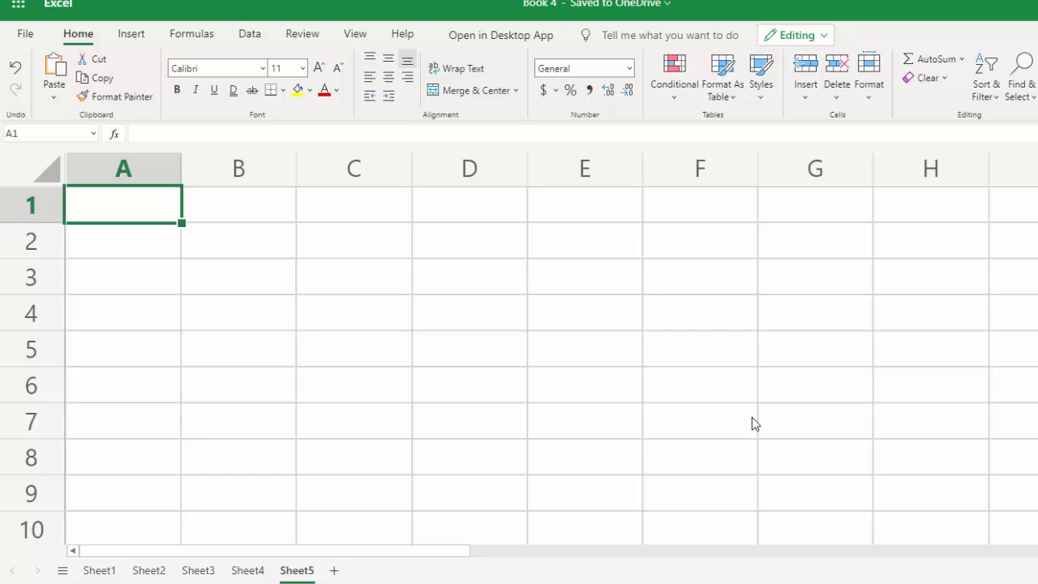
- Enter the column headers E-Name in A1 and E-ID in B1 of Sheet5
{"action": "left_click", "coordinate": [568, 373]}
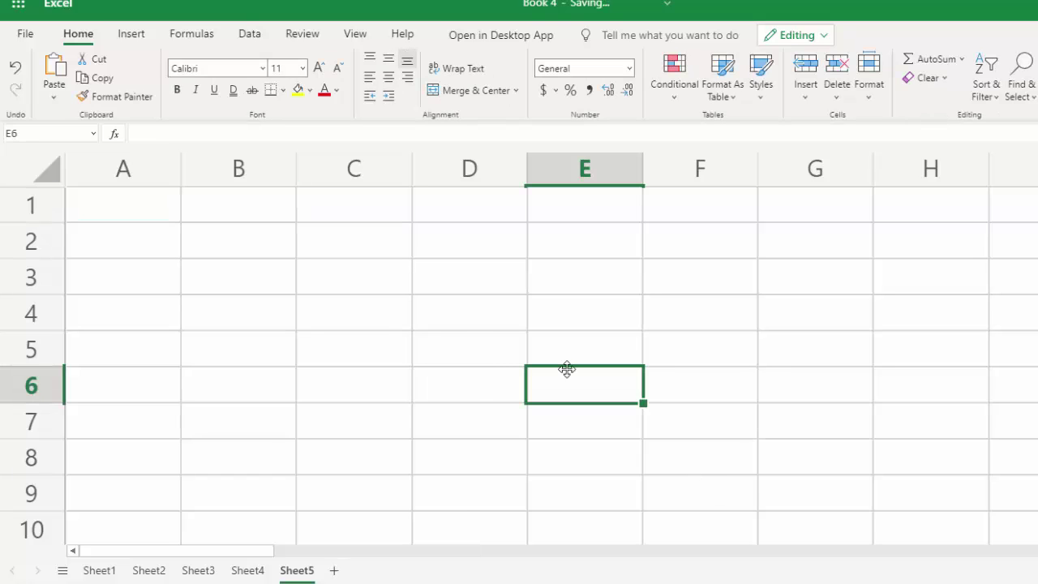
{"action": "left_click", "coordinate": [152, 225]}
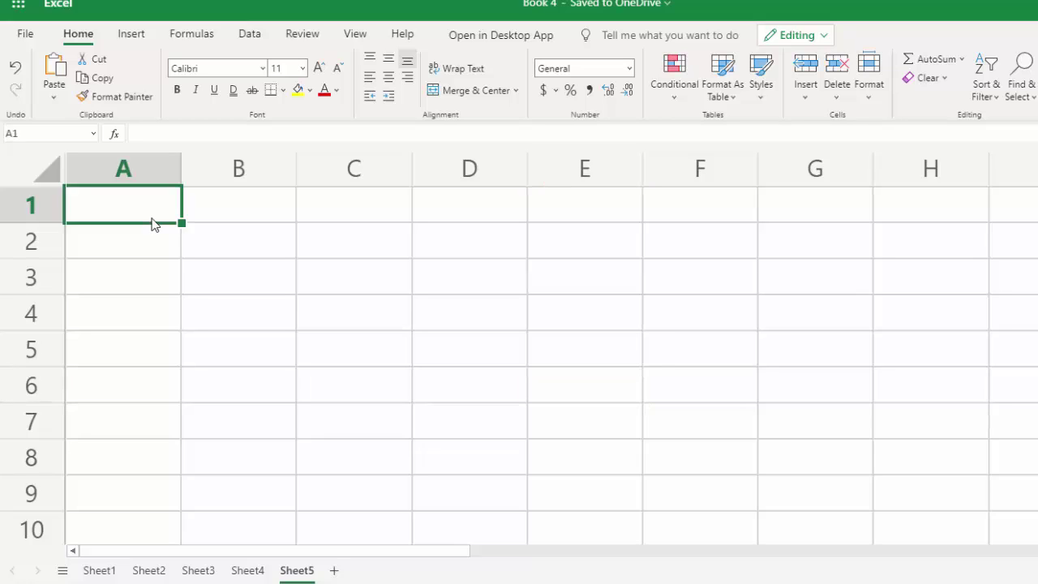
{"action": "type", "text": "="}
{"action": "key", "text": "BackSpace"}
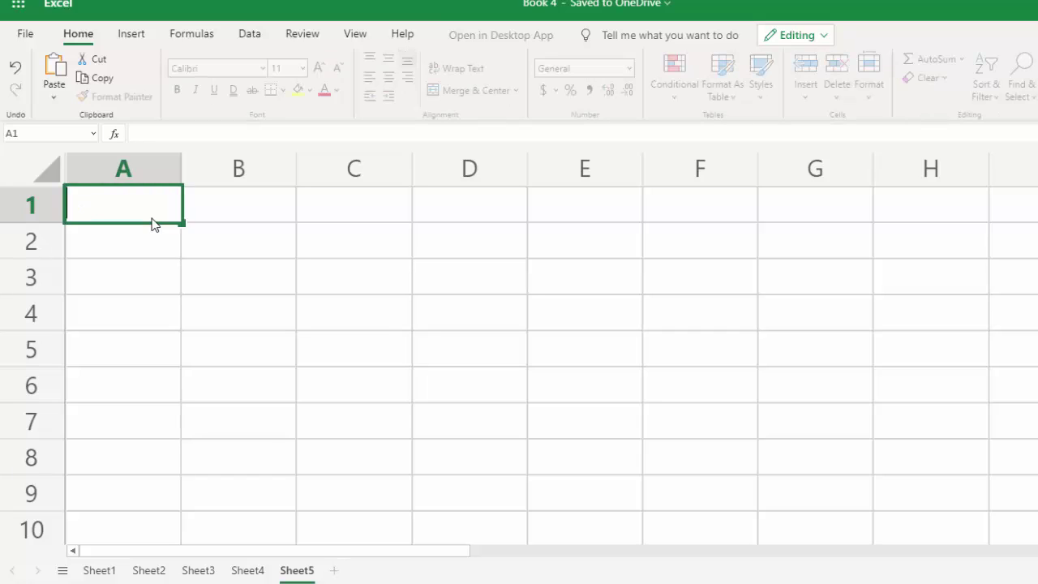
{"action": "type", "text": "Name"}
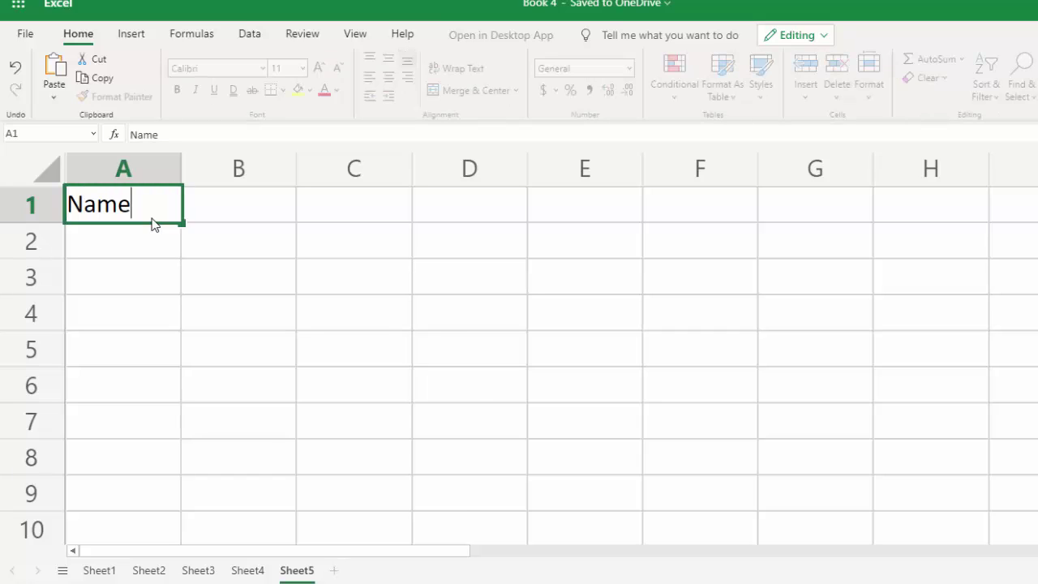
{"action": "key", "text": "Tab"}
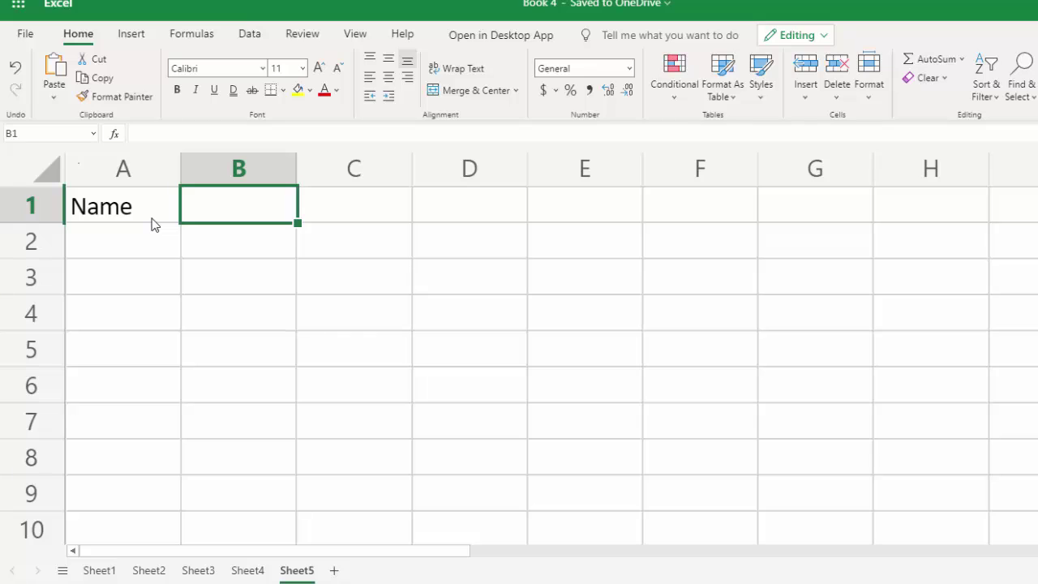
{"action": "left_click", "coordinate": [152, 217]}
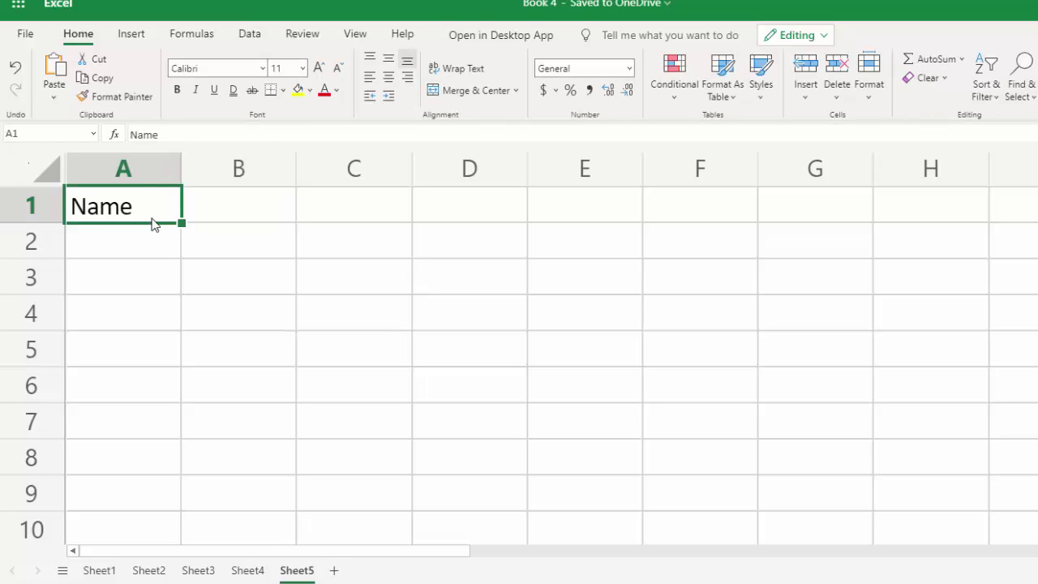
{"action": "type", "text": "E-Name"}
{"action": "key", "text": "Tab"}
{"action": "type", "text": "E"}
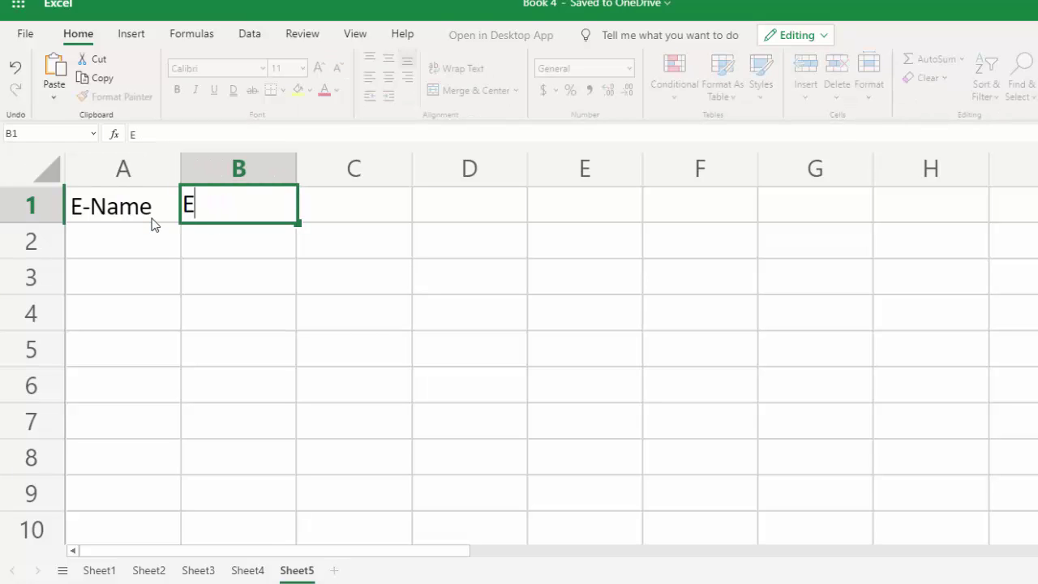
{"action": "type", "text": "-ID"}
{"action": "key", "text": "Tab"}
- Fill cells A2:A8 under the E-Name header with seven employee names
{"action": "left_click", "coordinate": [150, 237]}
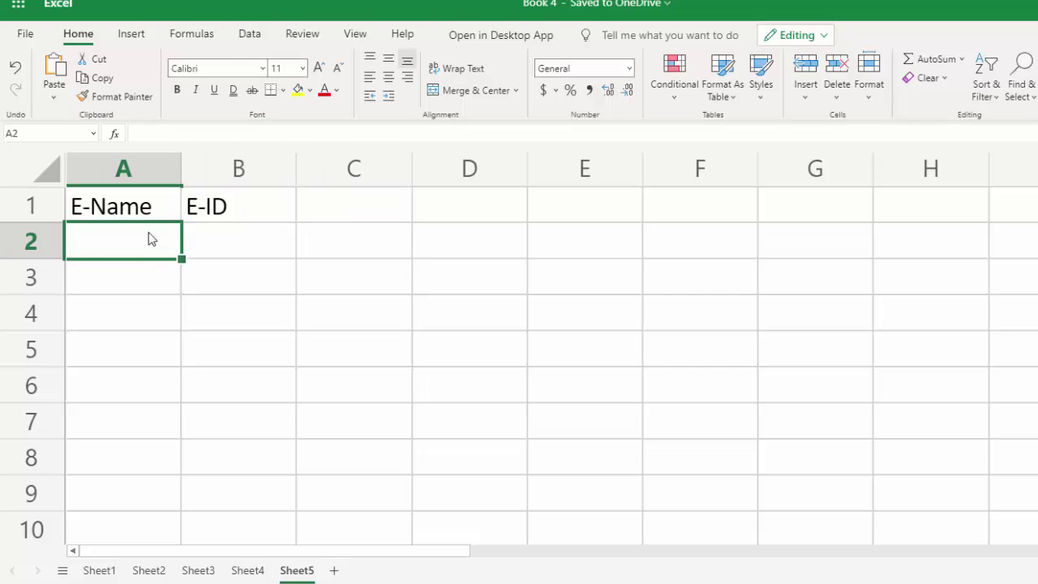
{"action": "type", "text": "Aamir"}
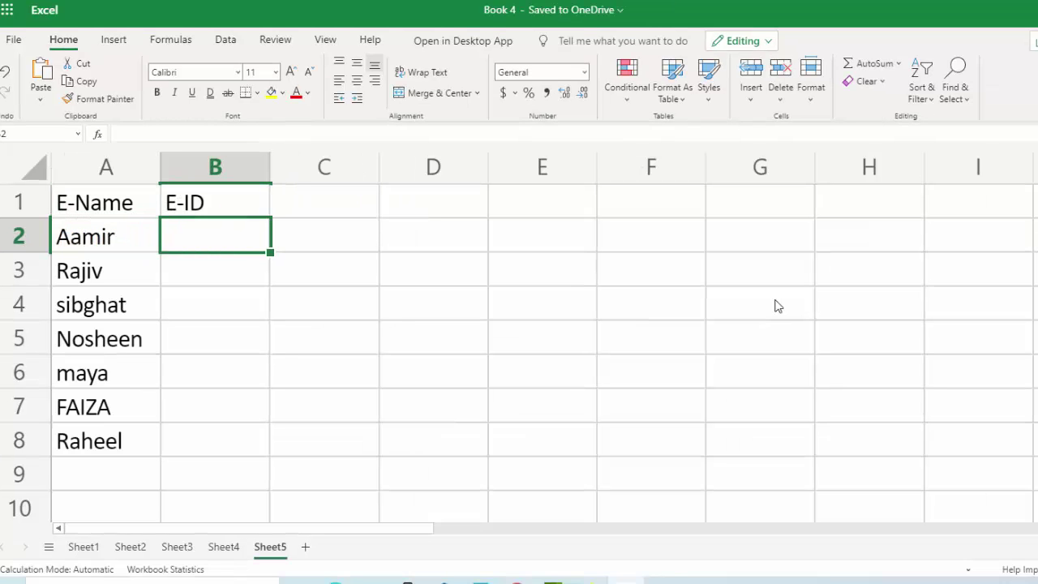
- Enter =SEQUENCE(COUNTA(A:A)-1,1,100,10) in B2 to generate an ID for every listed employee
{"action": "type", "text": "=S"}
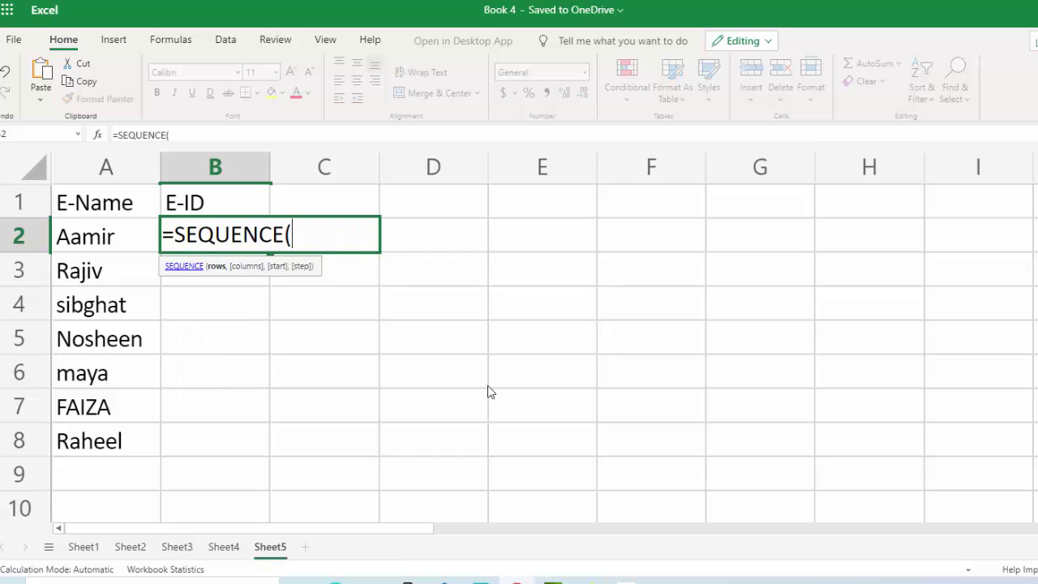
{"action": "type", "text": "COUNTA"}
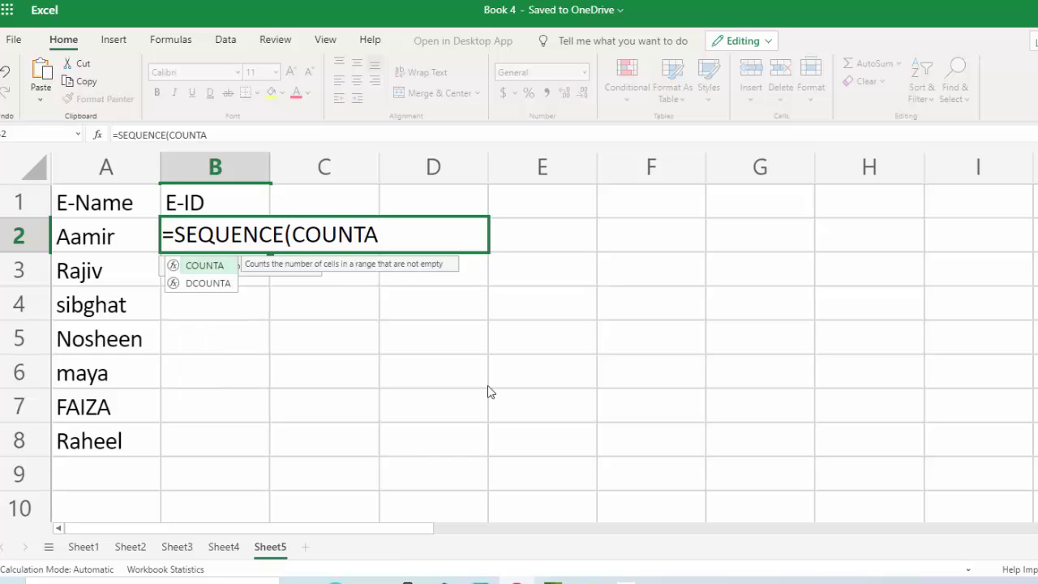
{"action": "type", "text": "("}
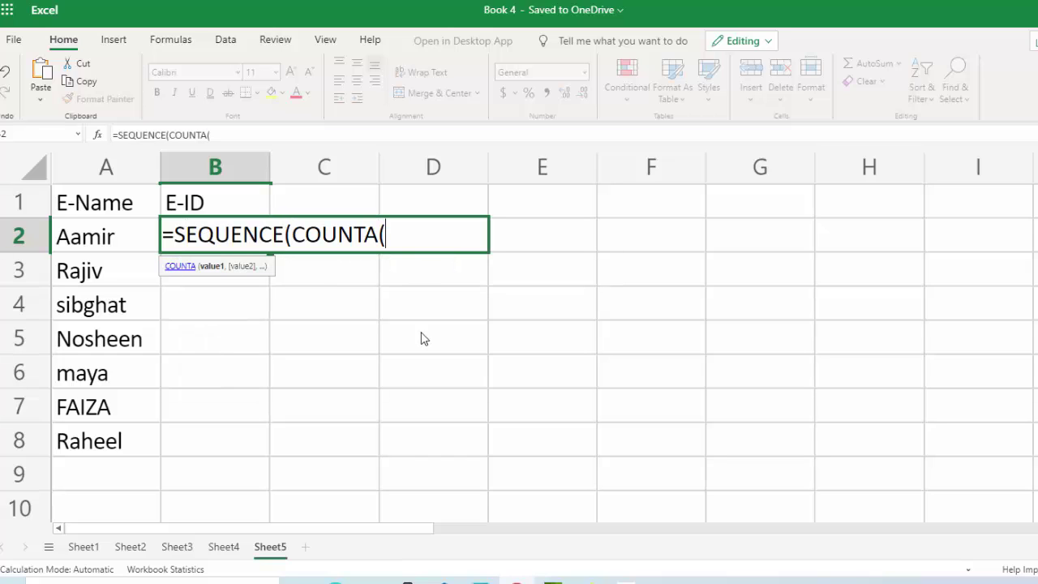
{"action": "left_click", "coordinate": [110, 175]}
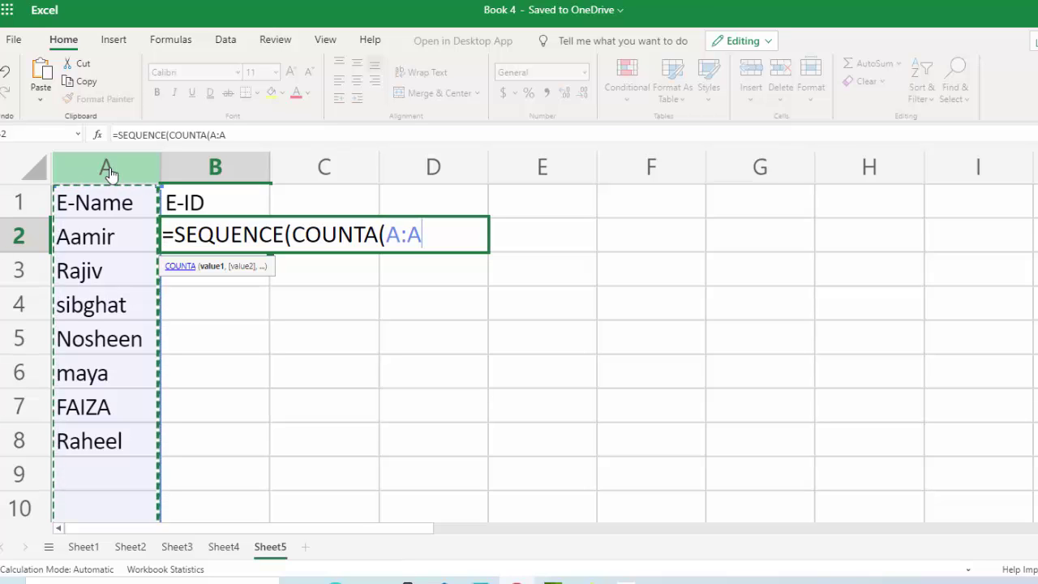
{"action": "type", "text": ")-"}
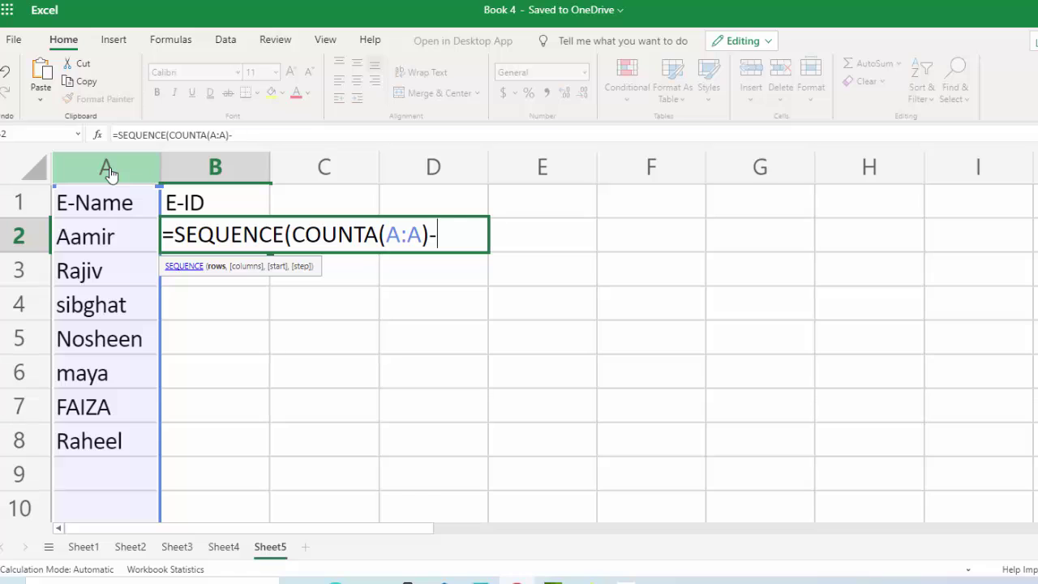
{"action": "type", "text": "1,1"}
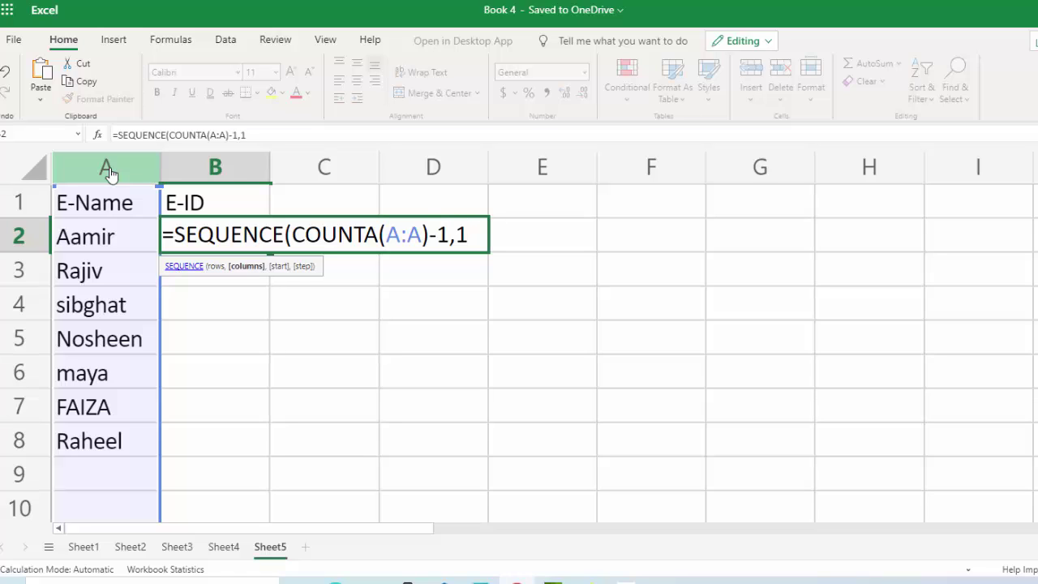
{"action": "type", "text": ",10"}
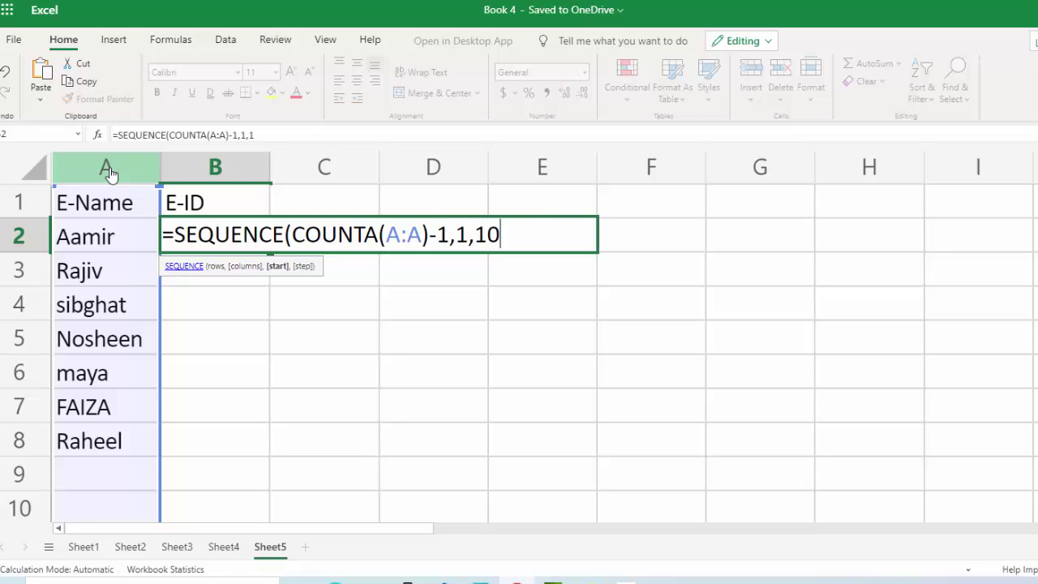
{"action": "type", "text": "0,1"}
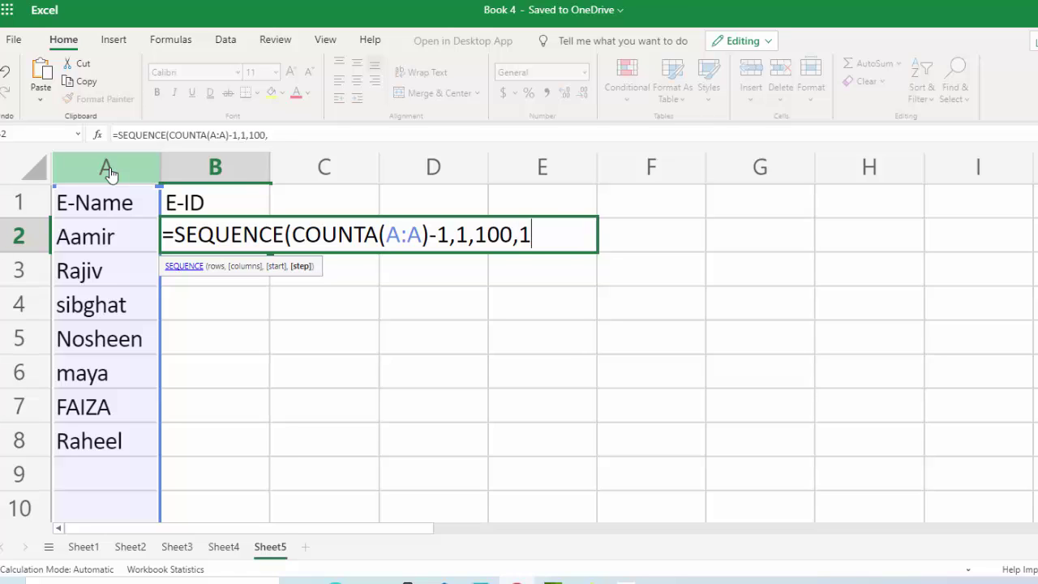
{"action": "type", "text": "0)"}
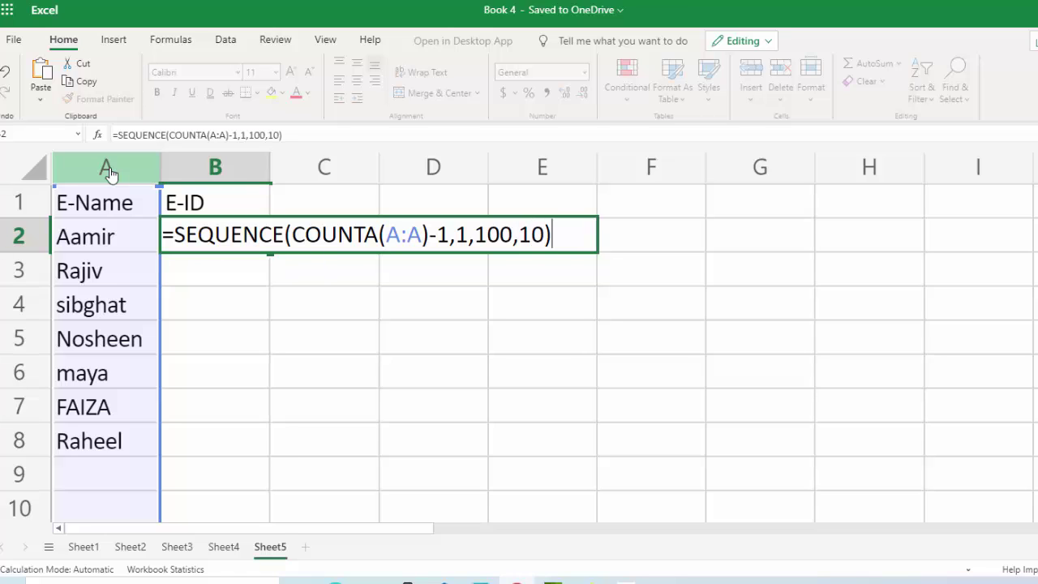
{"action": "key", "text": "Return"}
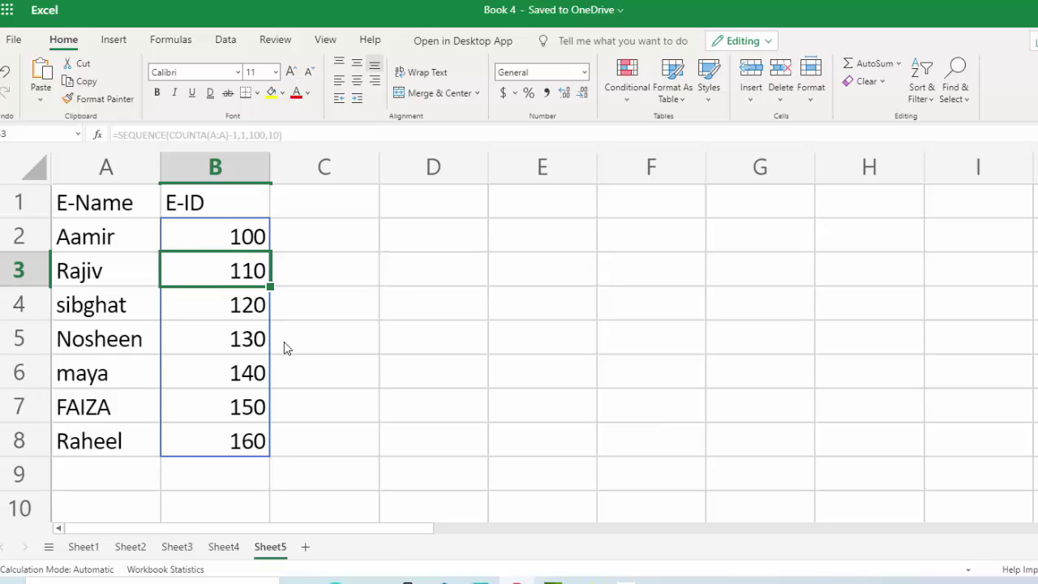
- Change the step argument of the SEQUENCE formula in B2 to 1
{"action": "double_click", "coordinate": [240, 249]}
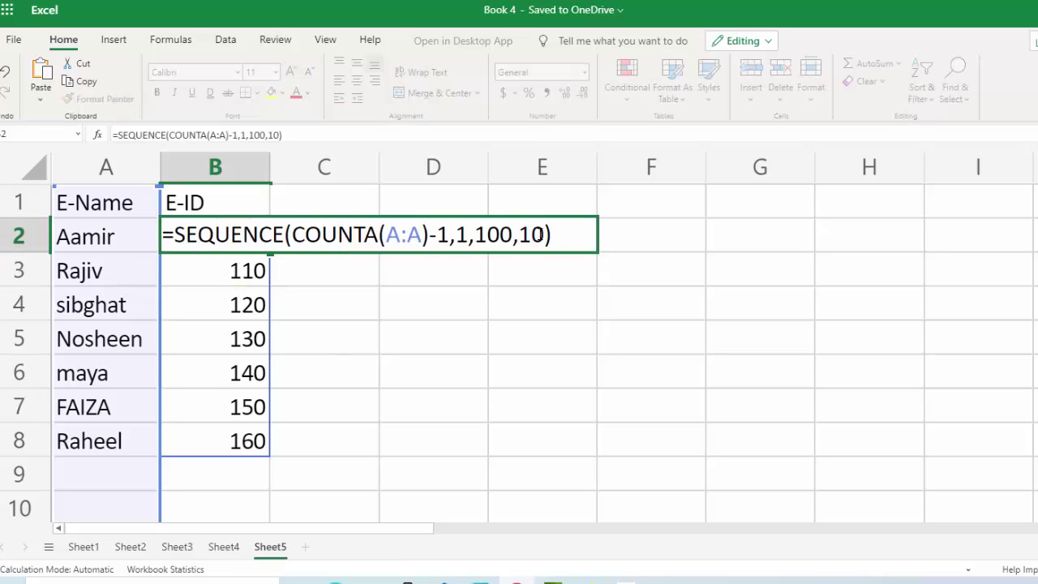
{"action": "left_click", "coordinate": [542, 234]}
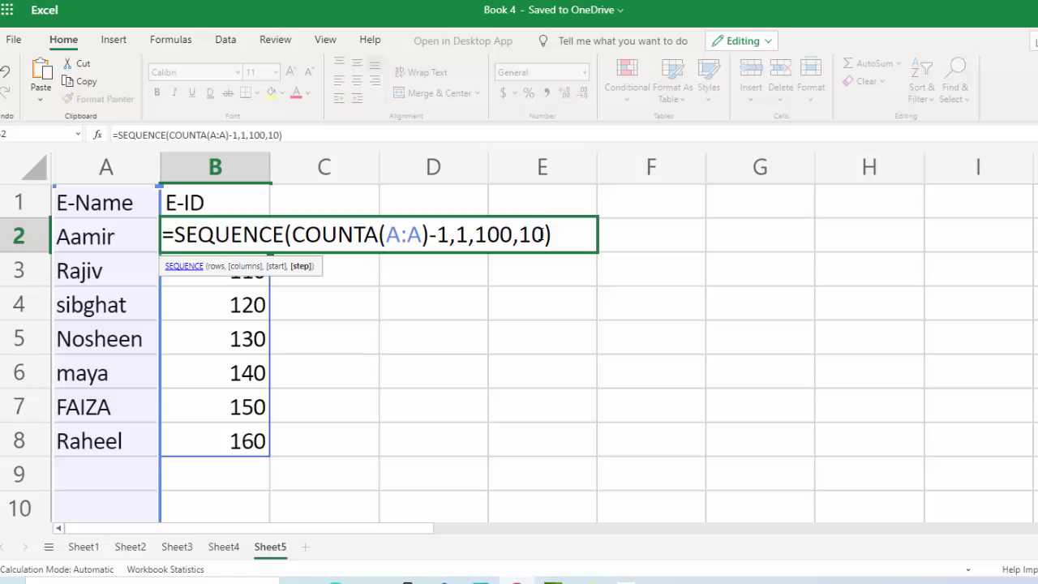
{"action": "key", "text": "BackSpace"}
{"action": "left_click", "coordinate": [551, 237]}
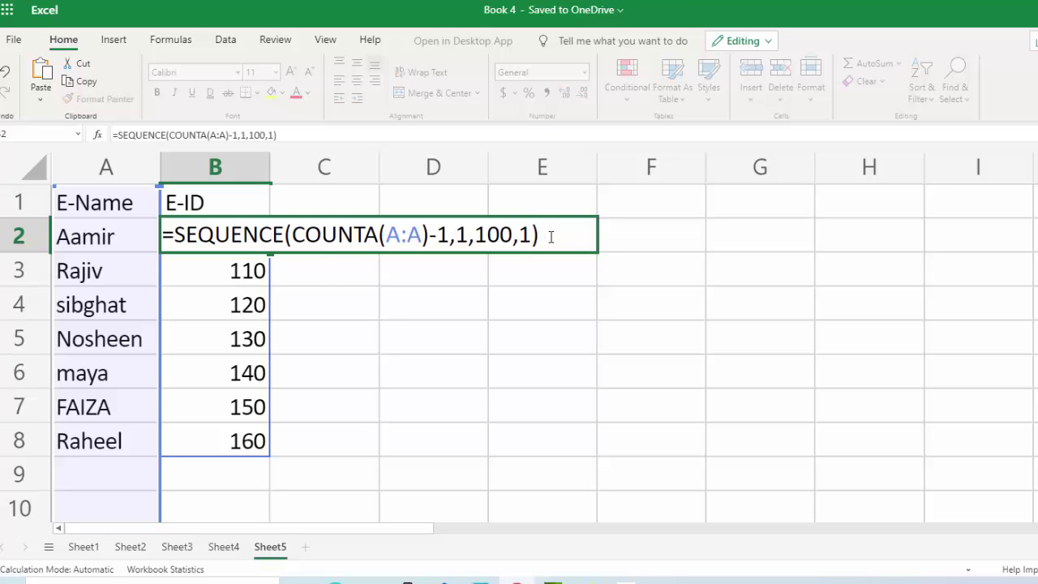
{"action": "key", "text": "Return"}
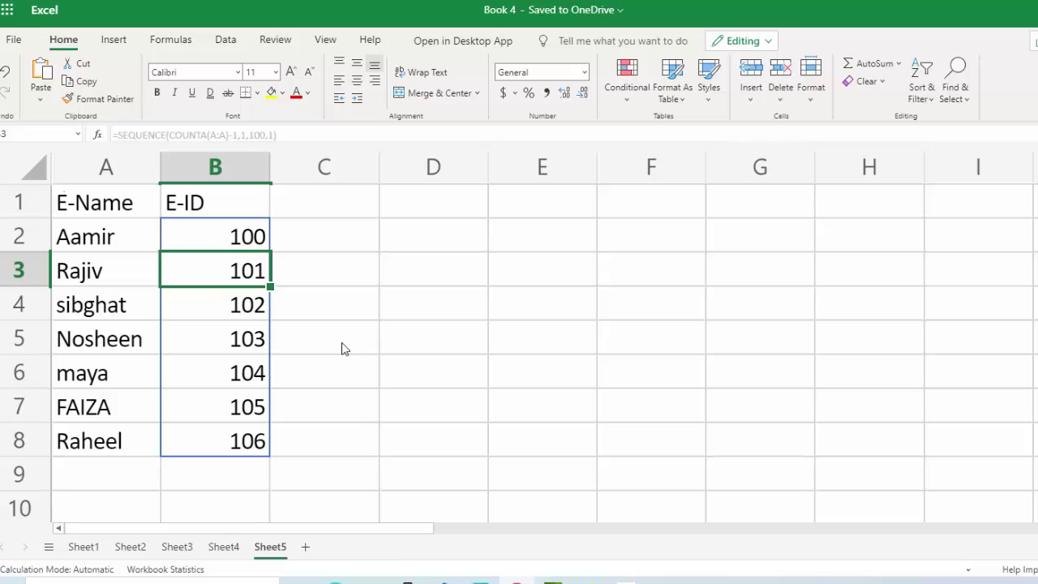
- Add another employee's name in A9, directly below the existing list
{"action": "left_click", "coordinate": [122, 467]}
{"action": "type", "text": "TUFAIL"}
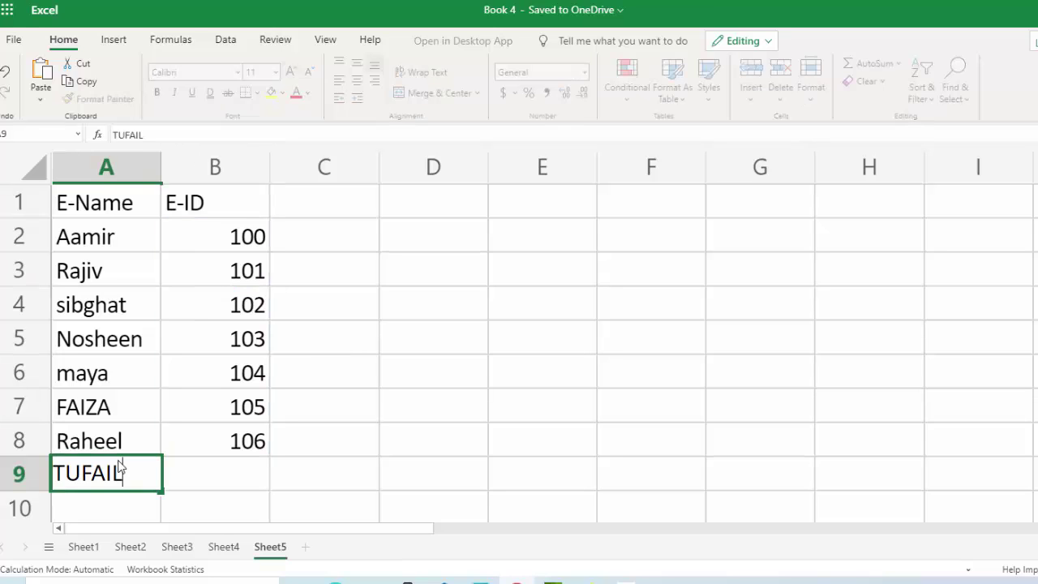
{"action": "key", "text": "Tab"}
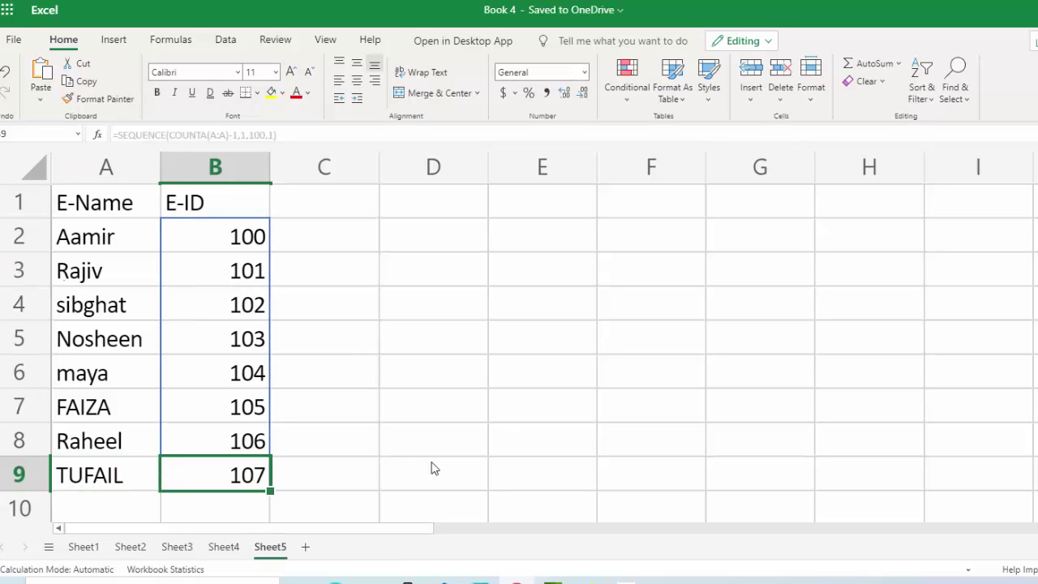